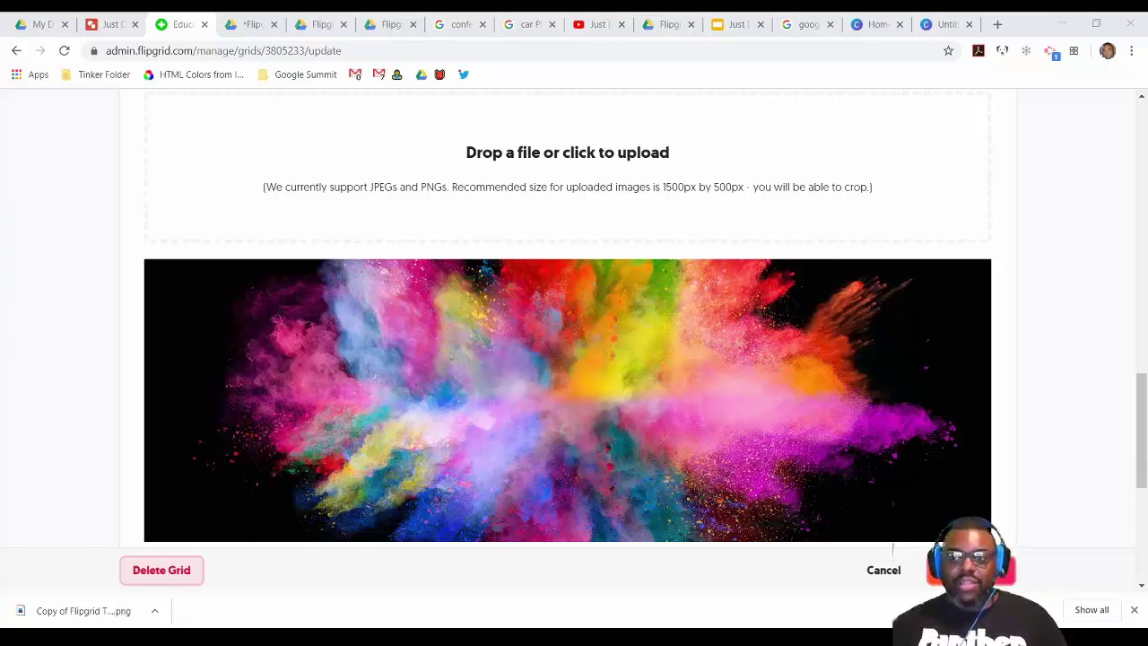
Review the grid cover options, then switch to Google Drive and make a copy of the "*Flipgrid No frame" drawing
{"action": "scroll", "coordinate": [1140, 430], "scroll_direction": "down", "scroll_amount": 3}
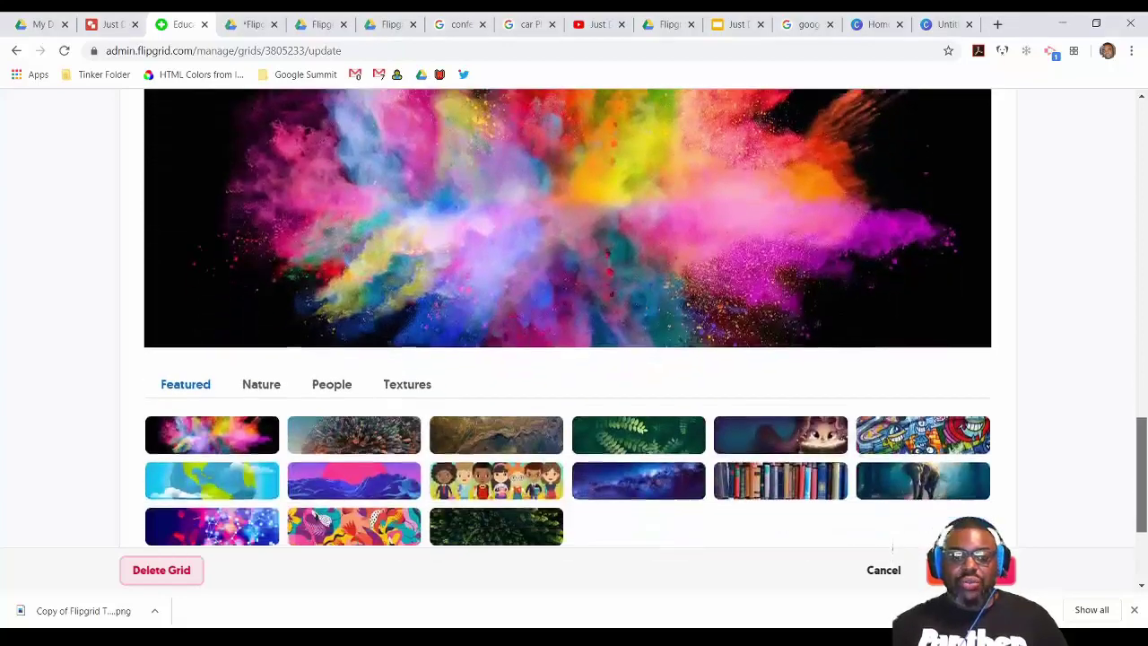
{"action": "scroll", "coordinate": [567, 318], "scroll_direction": "up", "scroll_amount": 4}
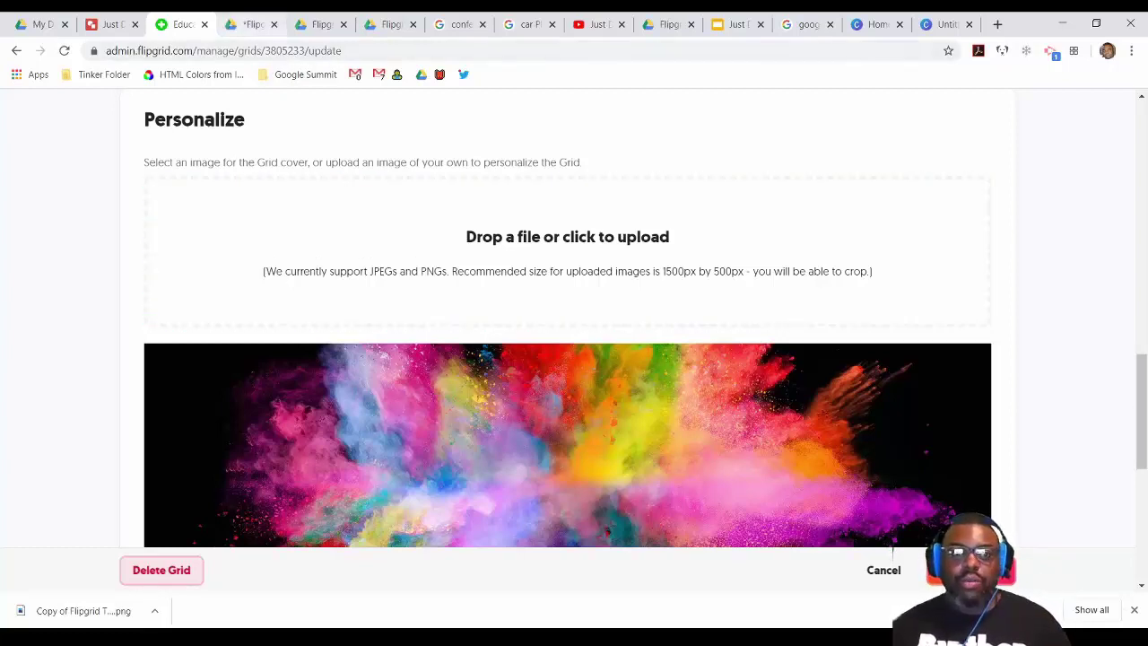
{"action": "key", "text": "ctrl+Tab"}
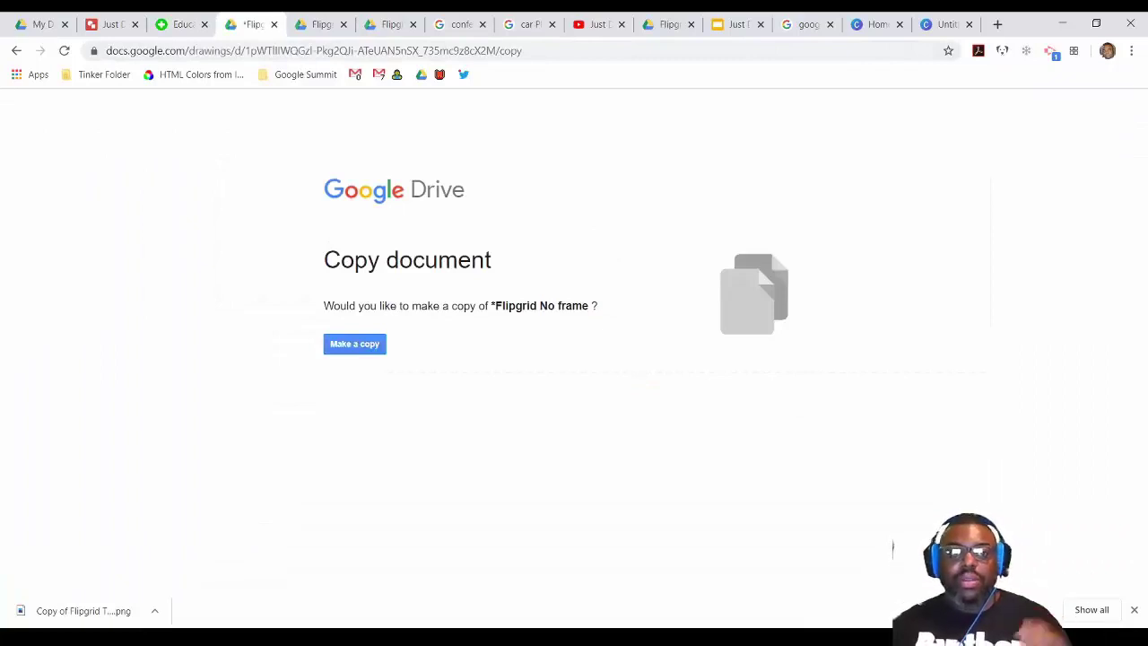
{"action": "left_click", "coordinate": [354, 343]}
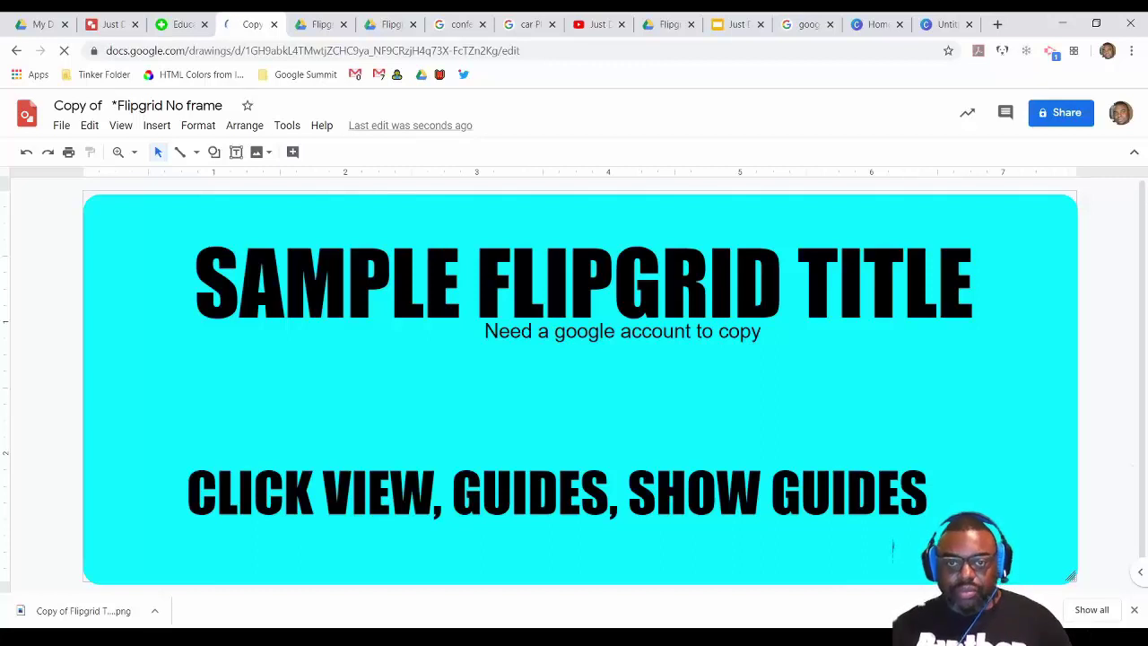
Show the guides in the copied banner drawing
{"action": "left_click", "coordinate": [511, 283]}
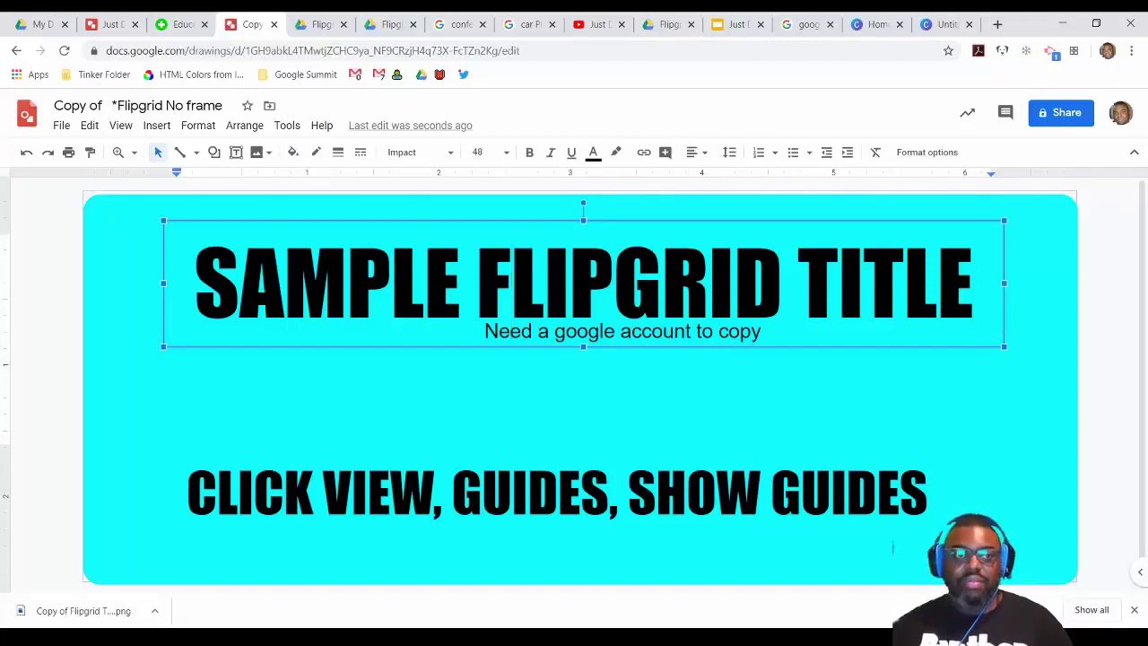
{"action": "left_click", "coordinate": [121, 125]}
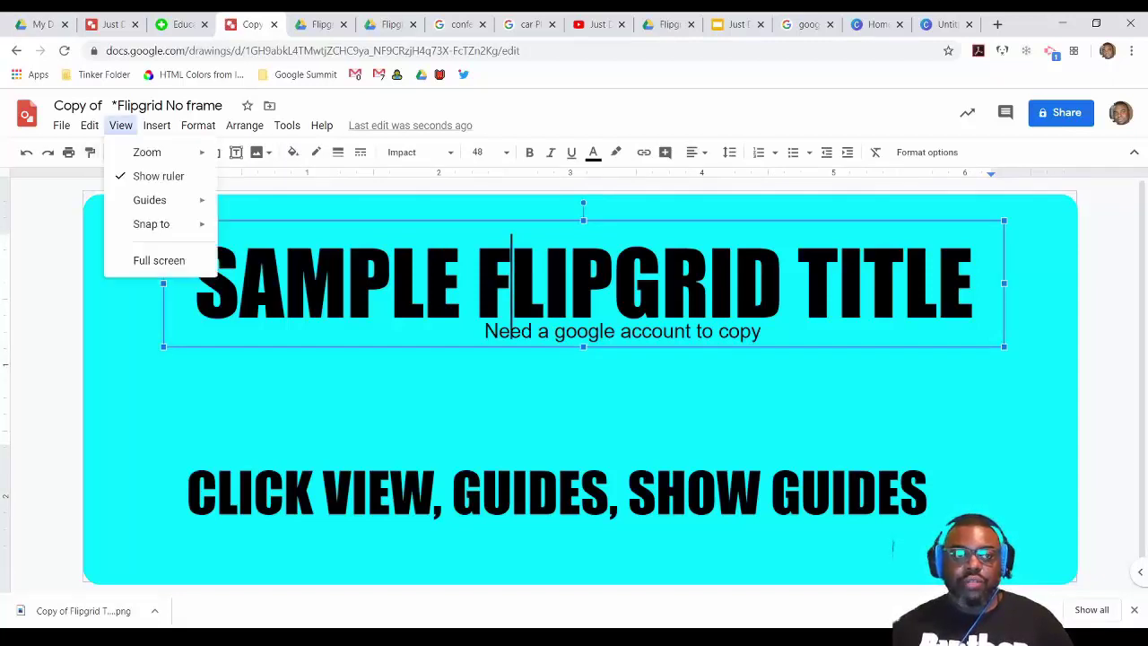
{"action": "mouse_move", "coordinate": [150, 200]}
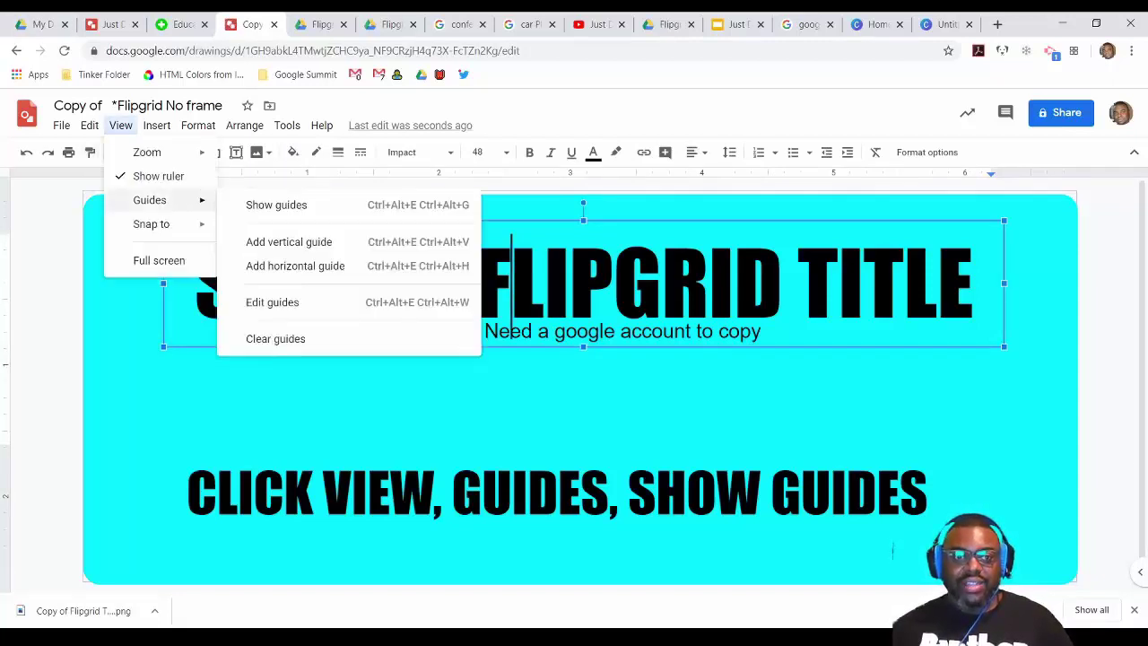
{"action": "key", "text": "Down"}
{"action": "key", "text": "Return"}
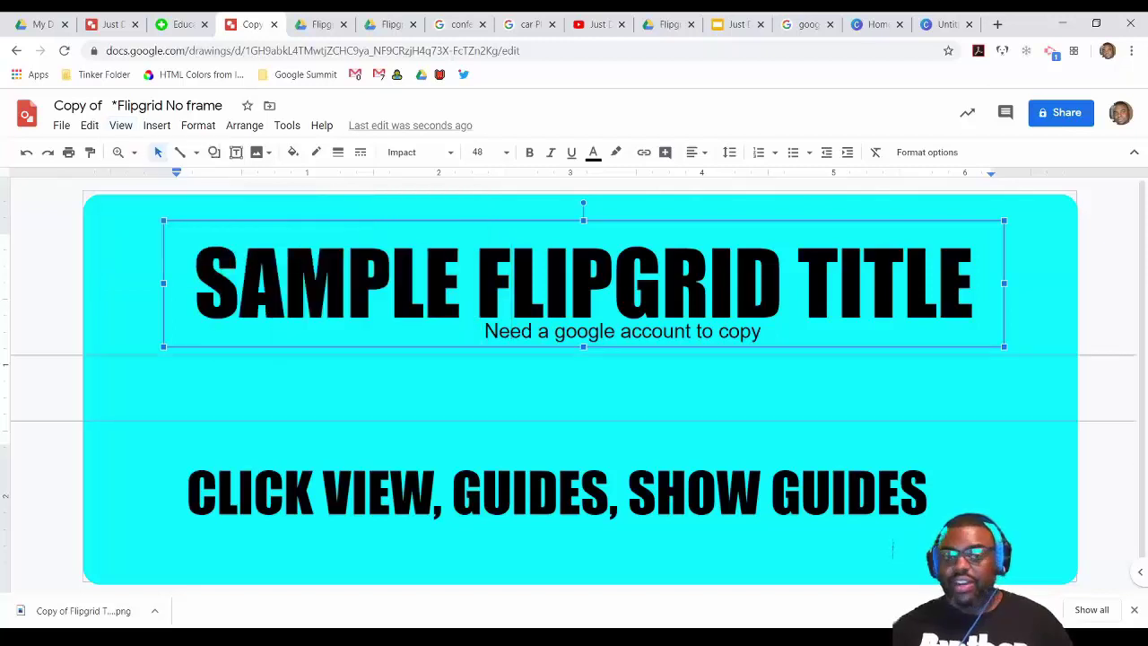
Delete the sample title, the Google account note and the guides instruction text from the cyan banner
{"action": "key", "text": "Escape"}
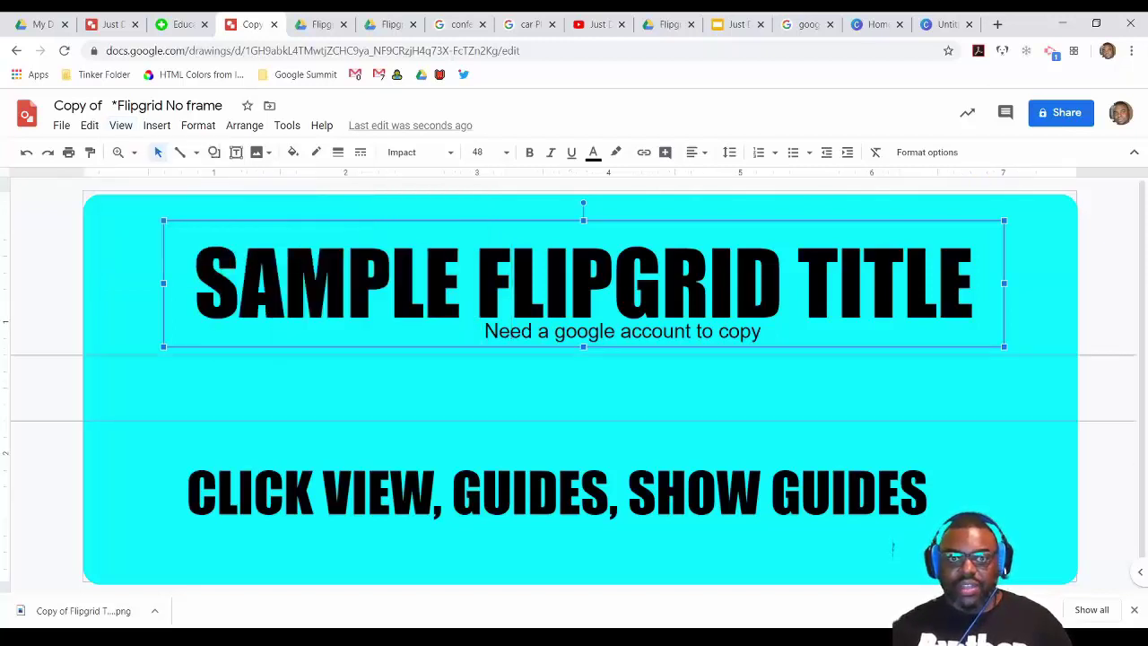
{"action": "key", "text": "Delete"}
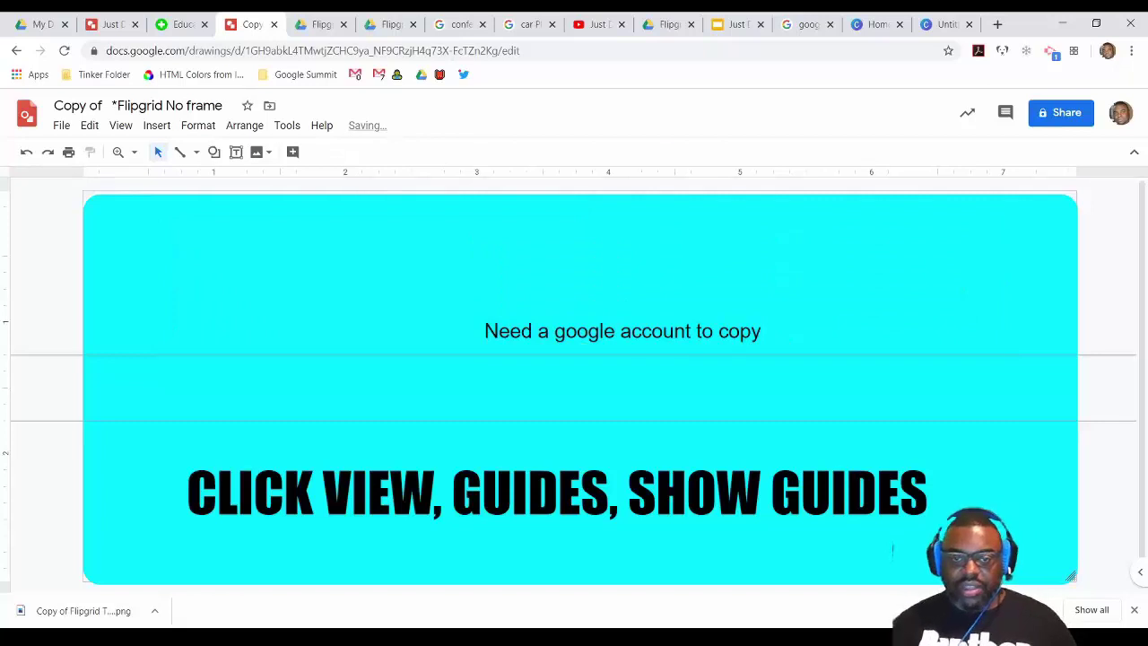
{"action": "left_click", "coordinate": [324, 494]}
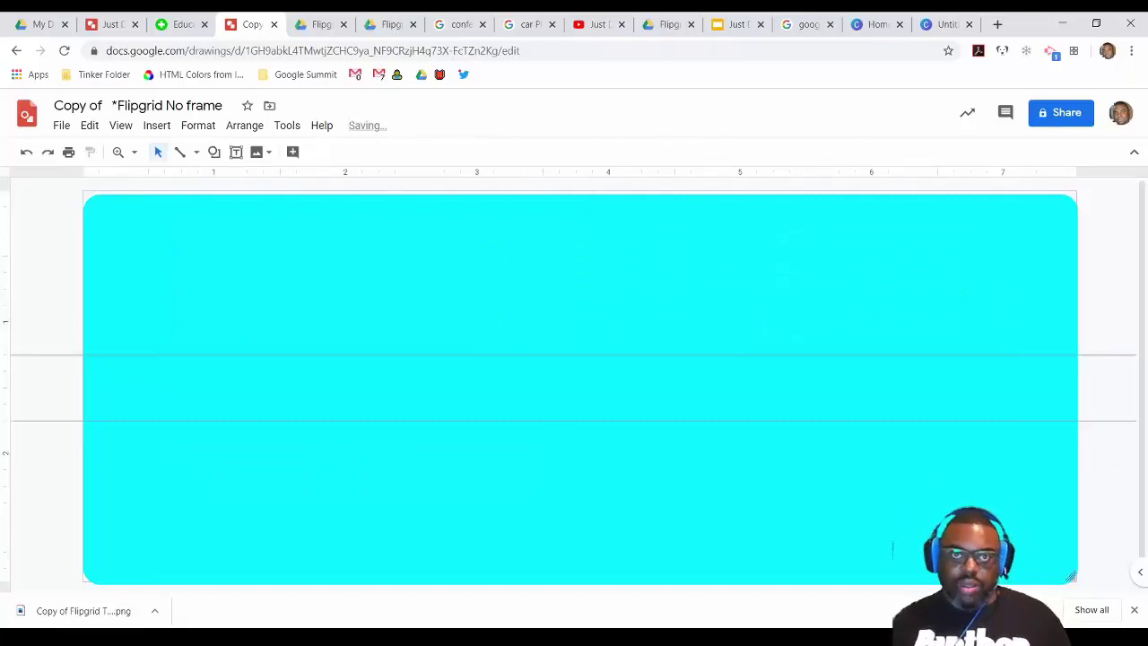
Copy the red car PNG from the Google image results into the banner and shrink it to about one third near the lower edge
{"action": "left_click", "coordinate": [528, 24]}
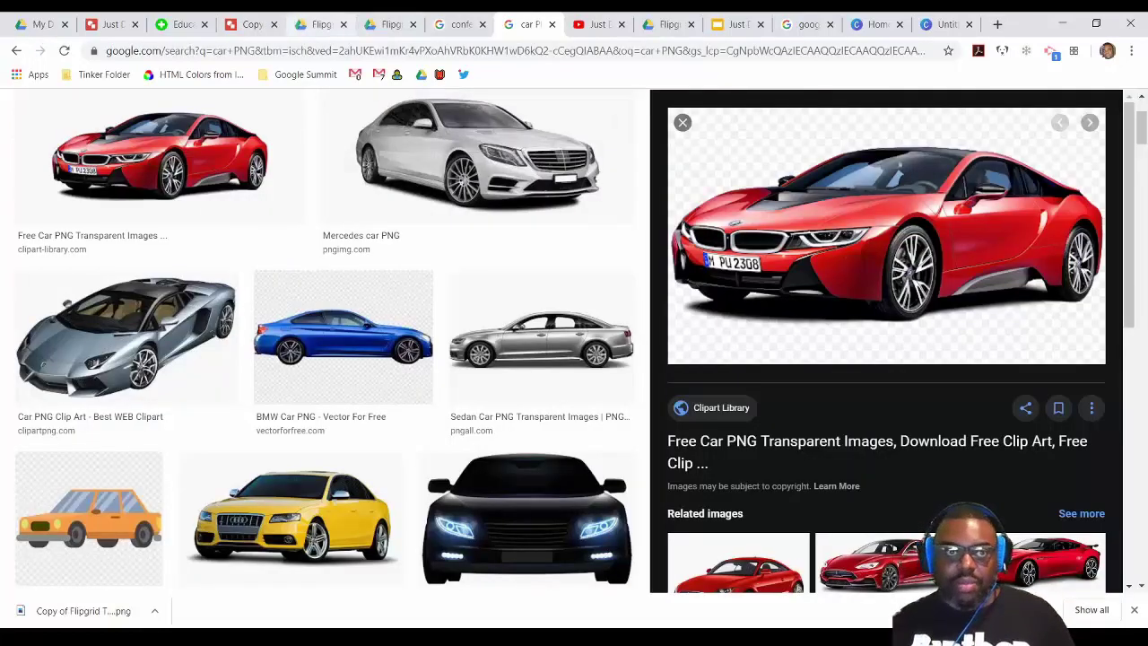
{"action": "left_click", "coordinate": [251, 24]}
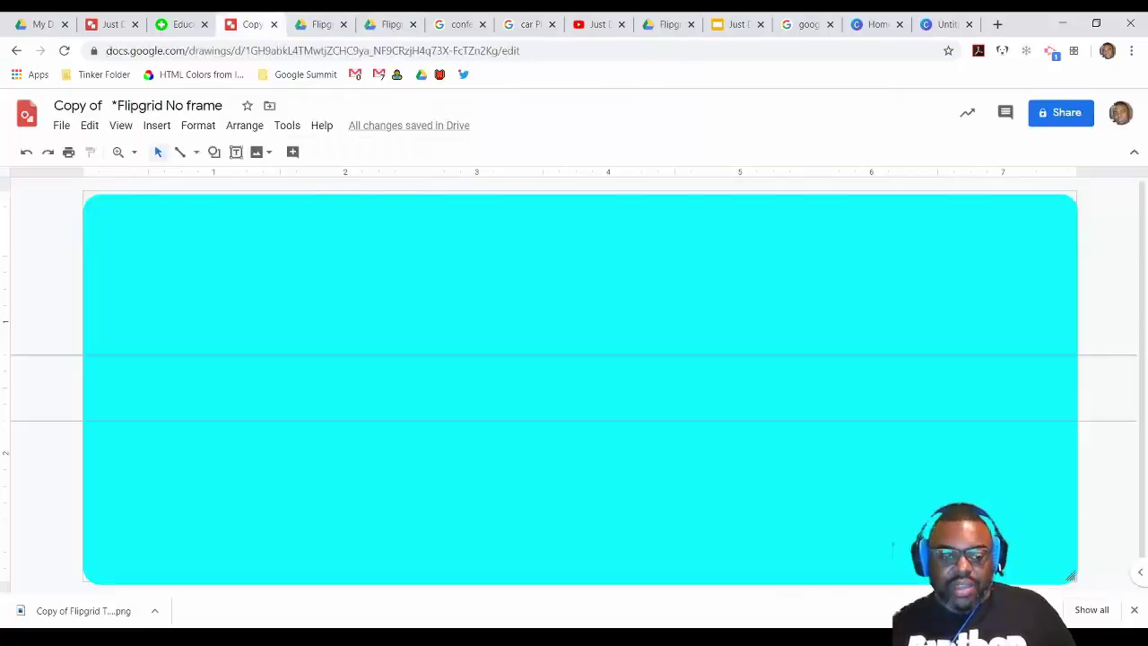
{"action": "key", "text": "ctrl+v"}
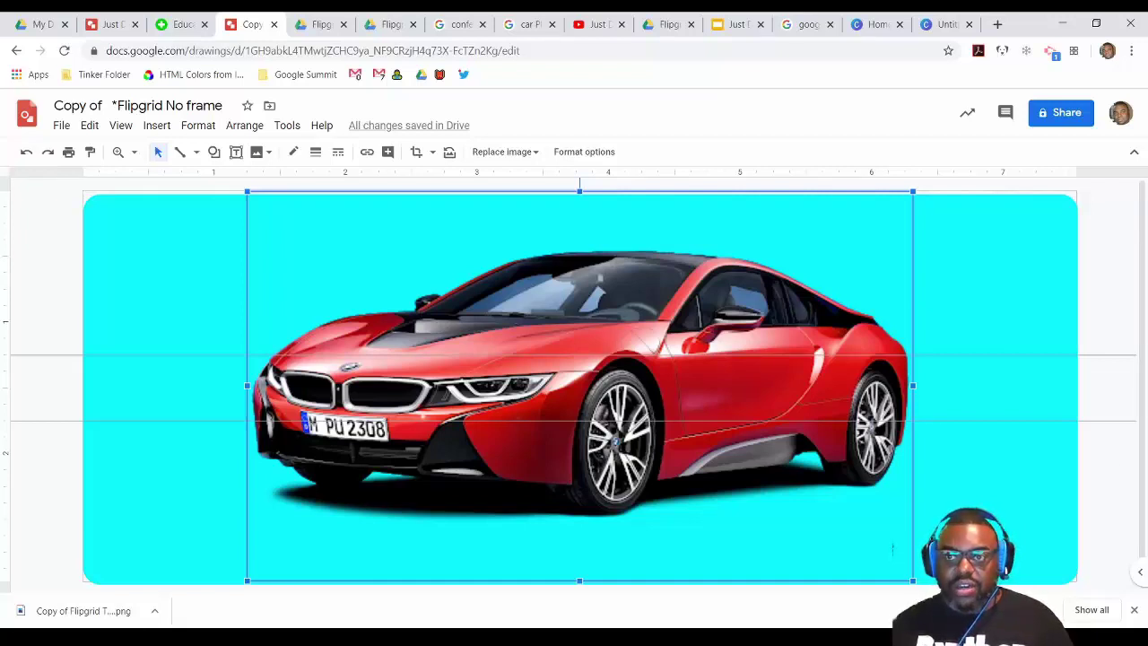
{"action": "left_click_drag", "start_coordinate": [912, 191], "coordinate": [482, 443]}
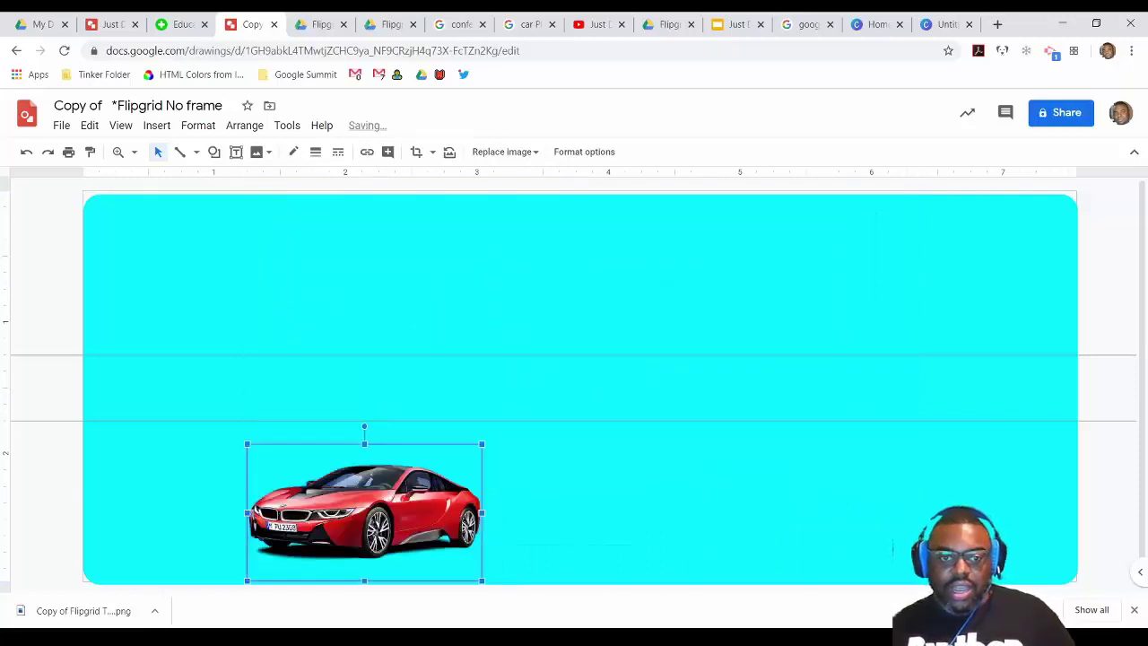
Duplicate the red car twice, placing one copy in the banner's upper-right area and the other in its upper-left area
{"action": "key", "text": "ctrl+d"}
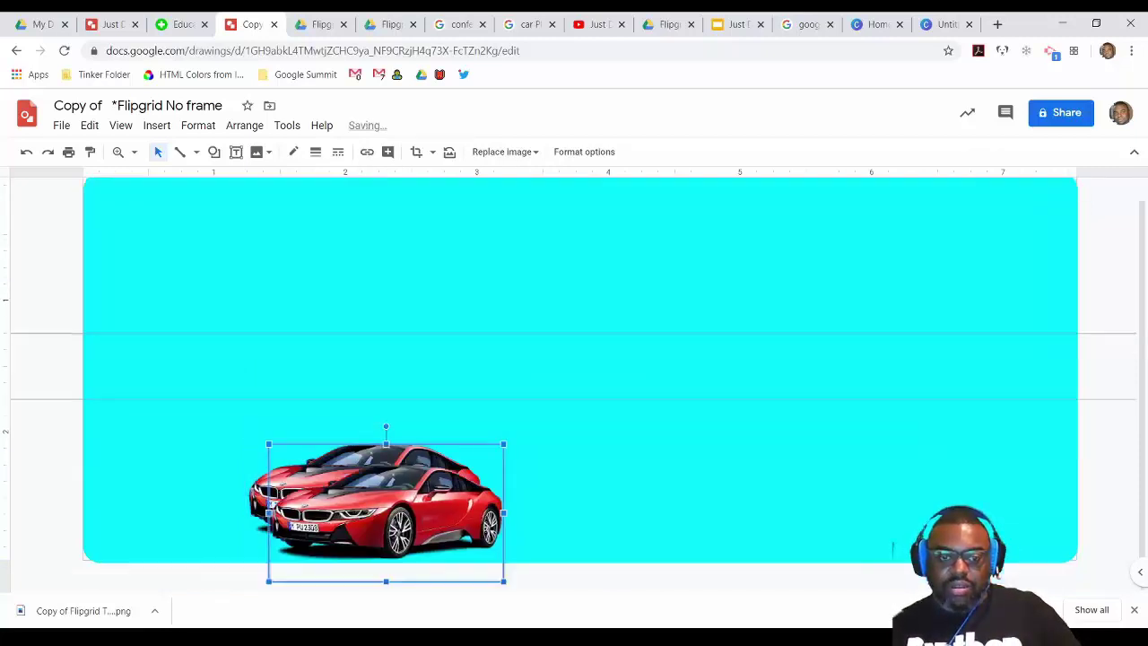
{"action": "left_click_drag", "start_coordinate": [385, 512], "coordinate": [861, 244]}
{"action": "key", "text": "ctrl+v"}
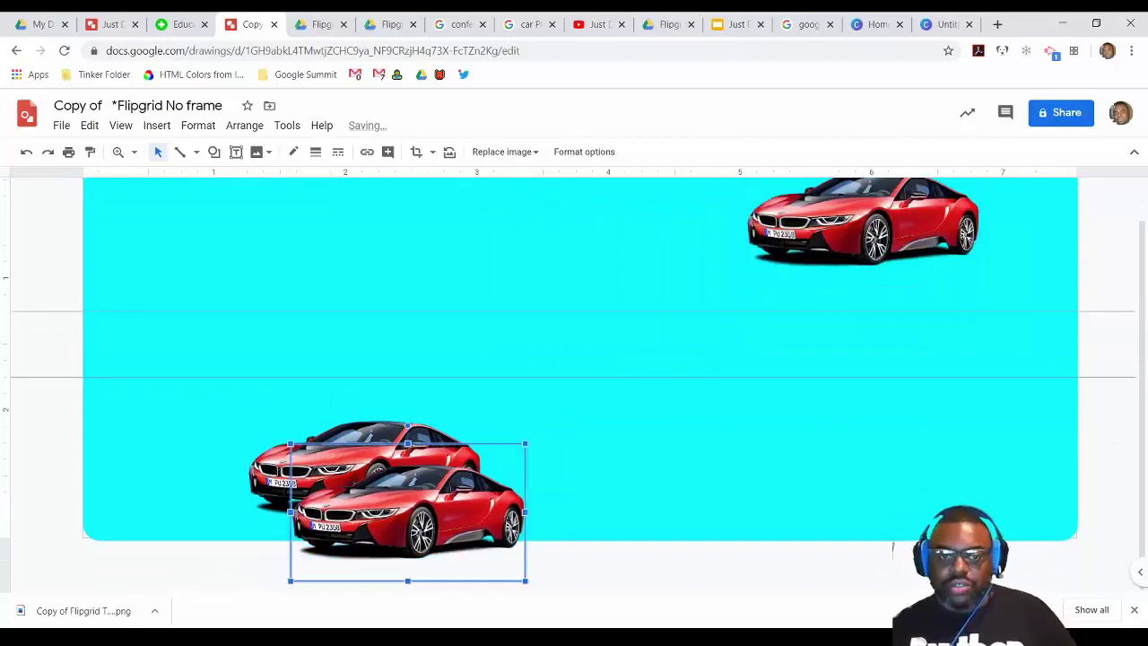
{"action": "left_click_drag", "start_coordinate": [407, 511], "coordinate": [247, 251]}
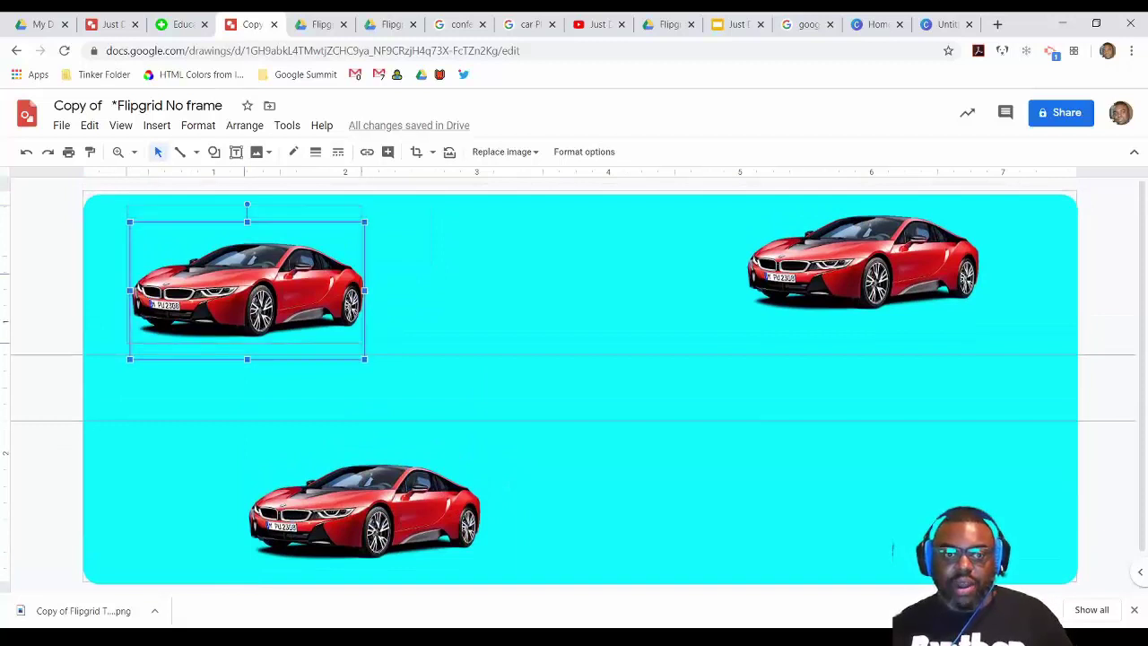
{"action": "left_click_drag", "start_coordinate": [247, 288], "coordinate": [244, 273]}
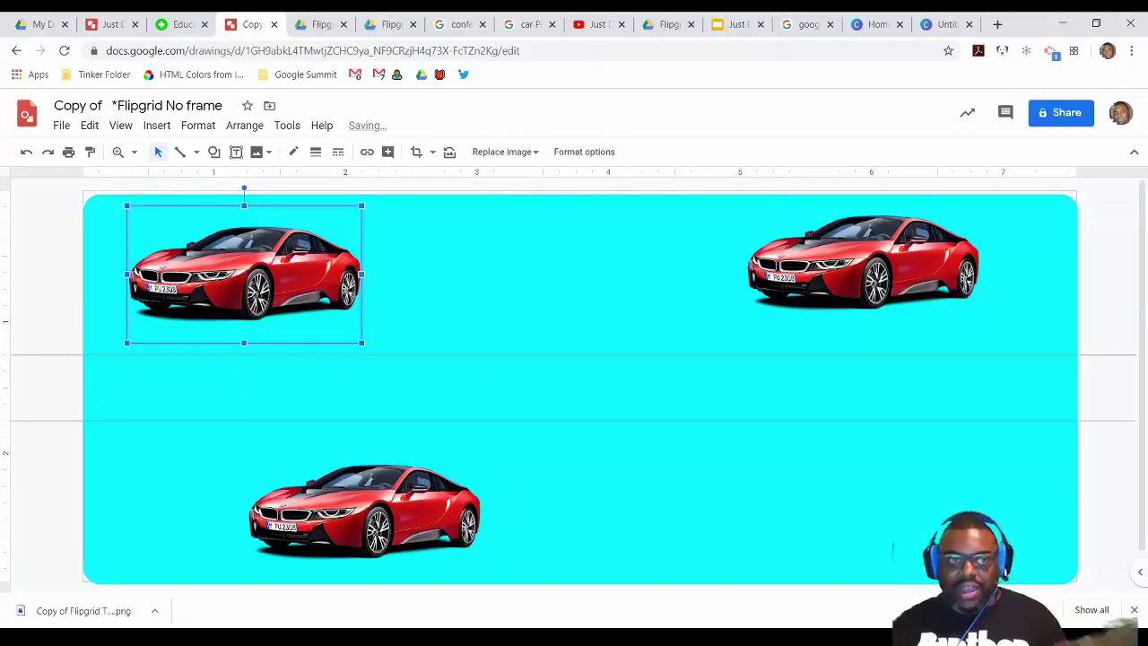
Download the finished car banner as a PNG image
{"action": "left_click", "coordinate": [61, 126]}
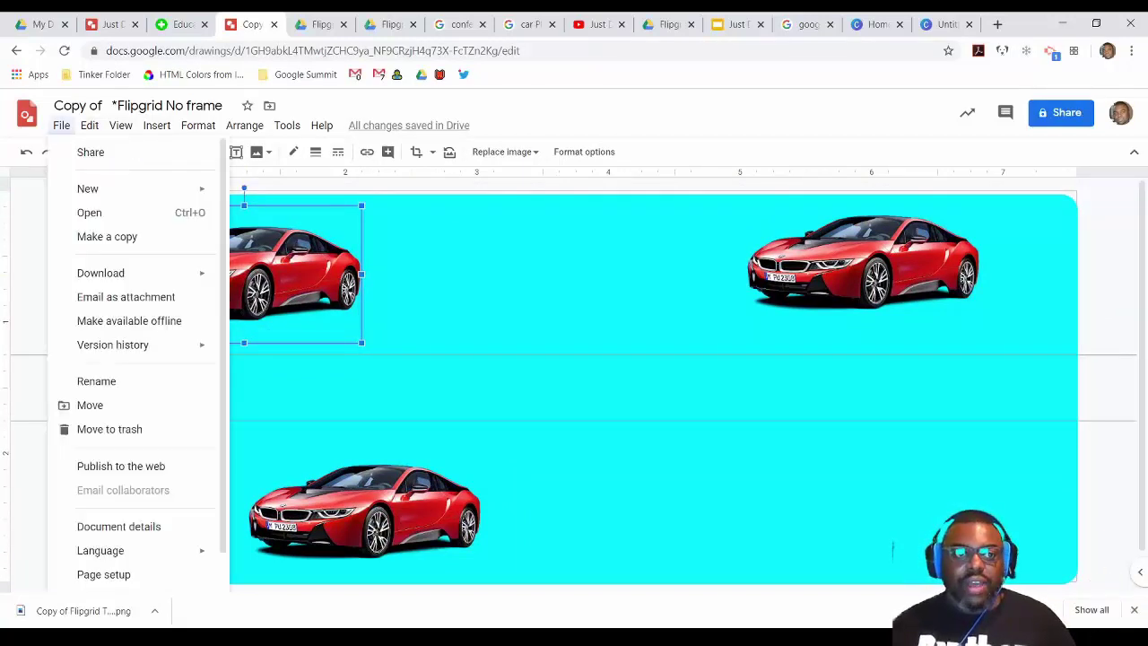
{"action": "mouse_move", "coordinate": [143, 273]}
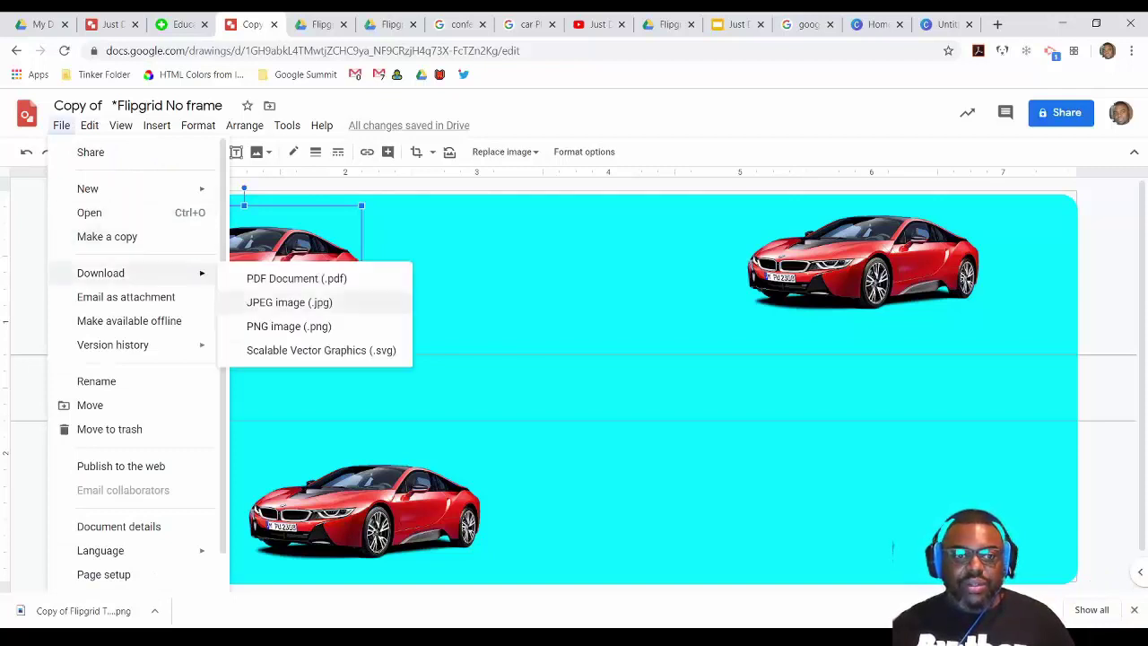
{"action": "left_click", "coordinate": [296, 326]}
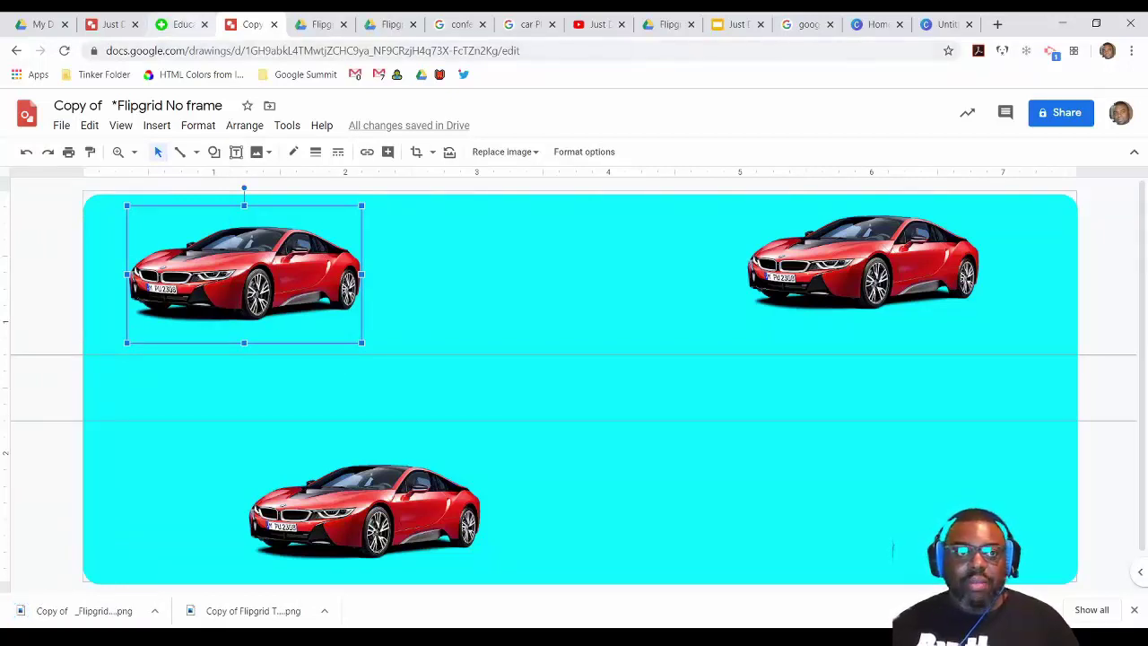
Upload the car banner PNG as the Flipgrid grid cover, crop it with the whole banner included, and save the grid
{"action": "left_click", "coordinate": [180, 24]}
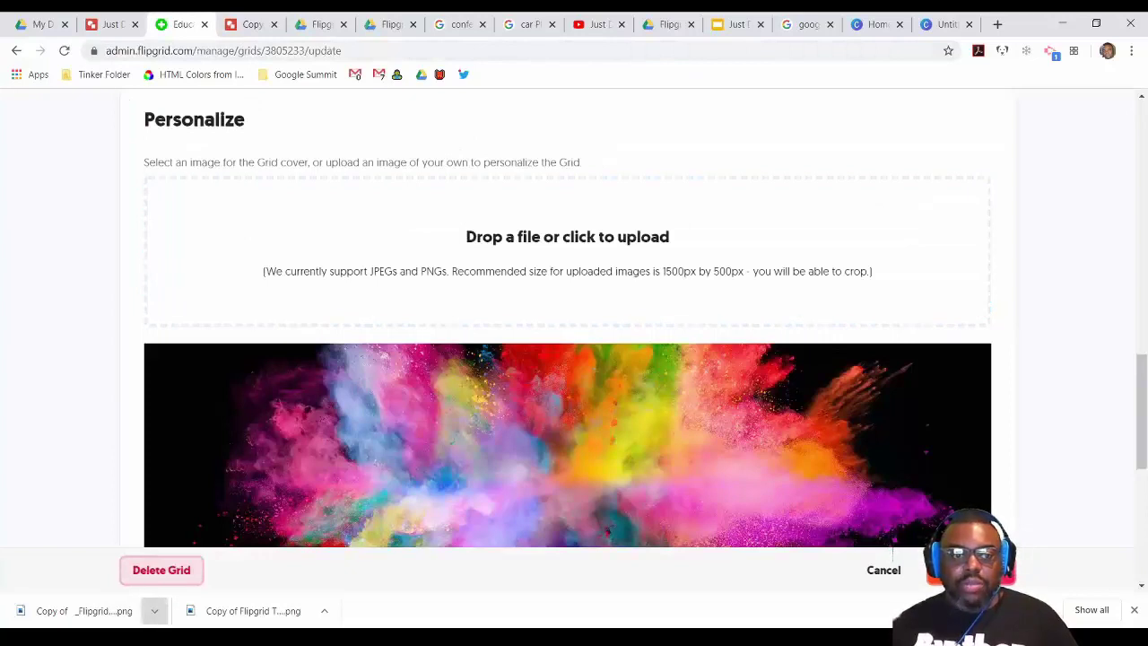
{"action": "left_click", "coordinate": [161, 568]}
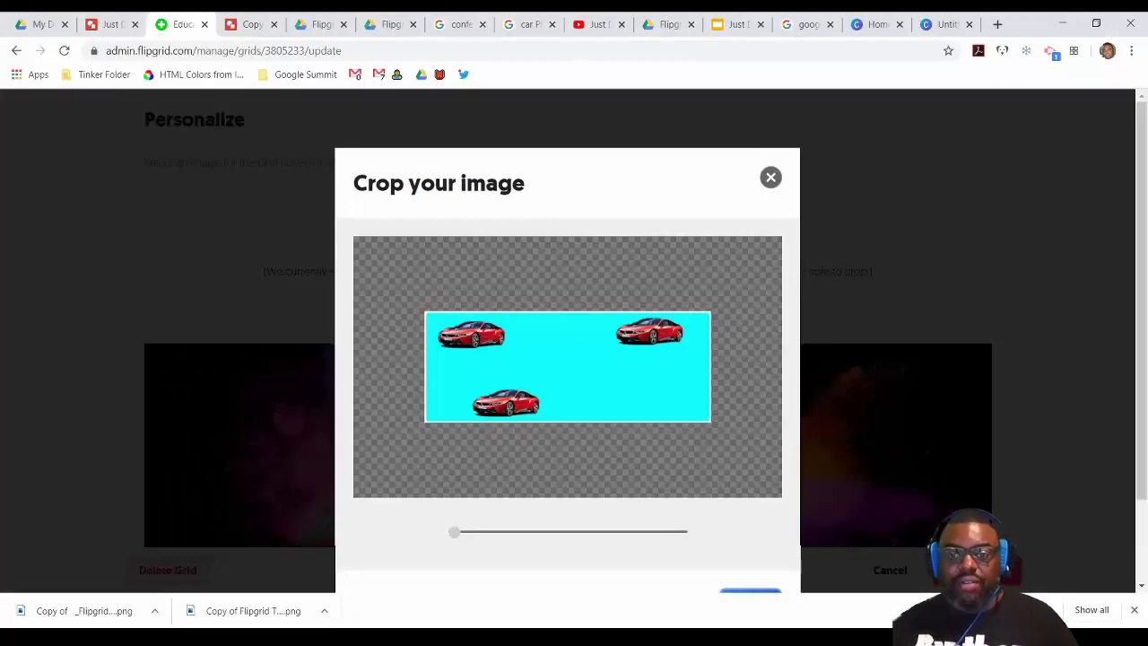
{"action": "scroll", "coordinate": [566, 359], "scroll_direction": "down", "scroll_amount": 1}
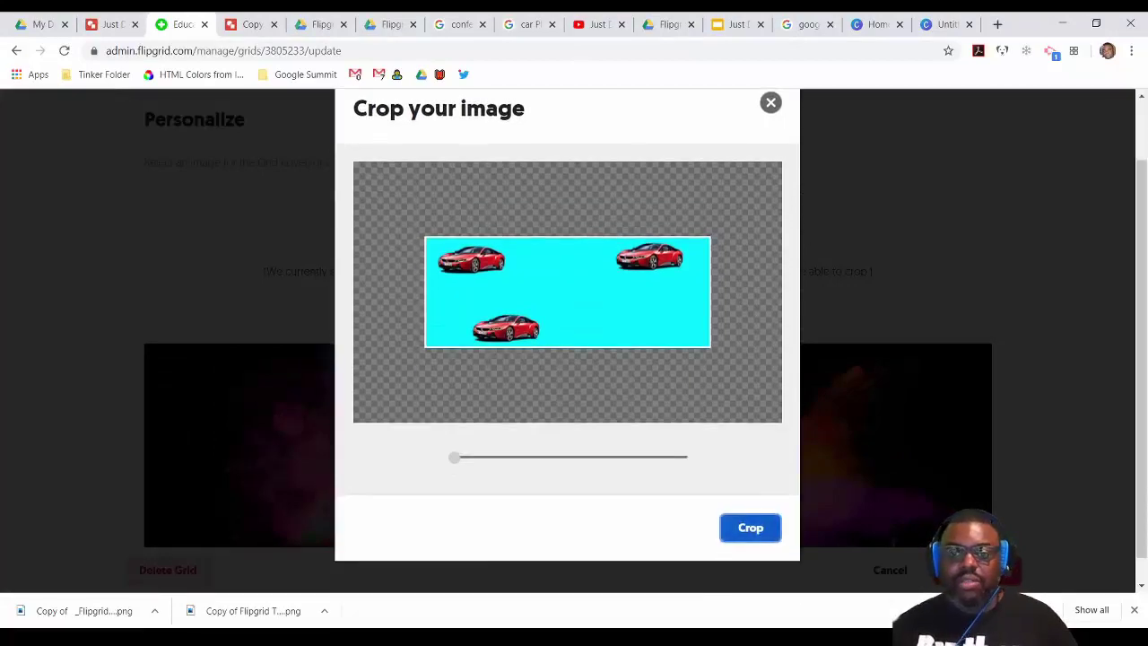
{"action": "left_click", "coordinate": [749, 528]}
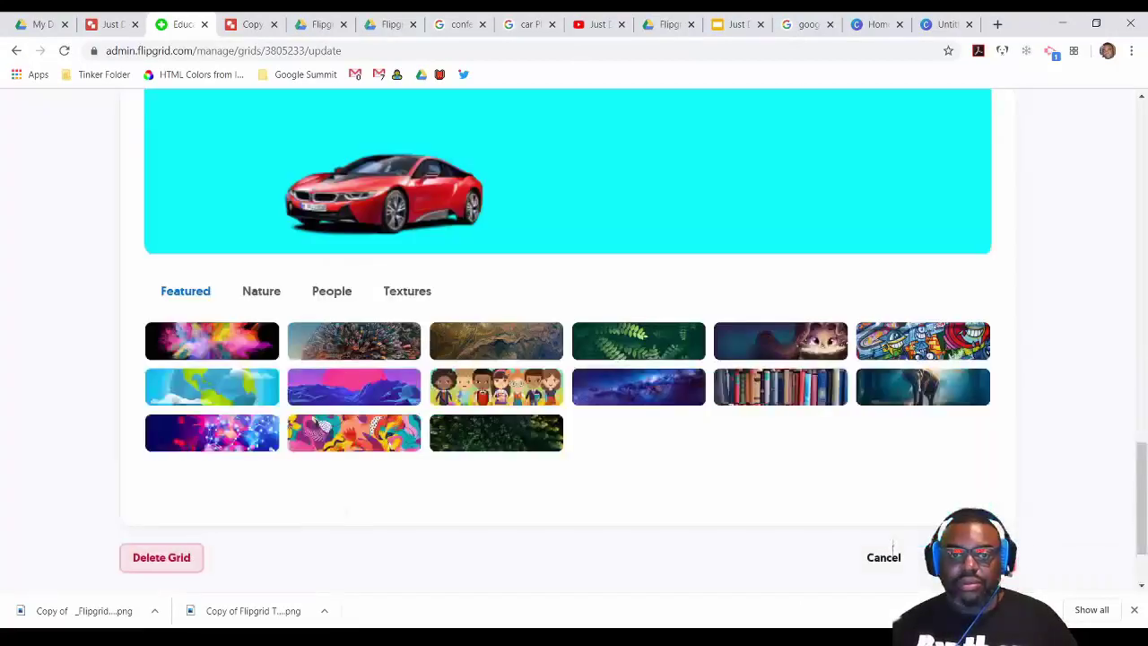
{"action": "scroll", "coordinate": [892, 549], "scroll_direction": "up", "scroll_amount": 3}
{"action": "scroll", "coordinate": [892, 548], "scroll_direction": "down", "scroll_amount": 1}
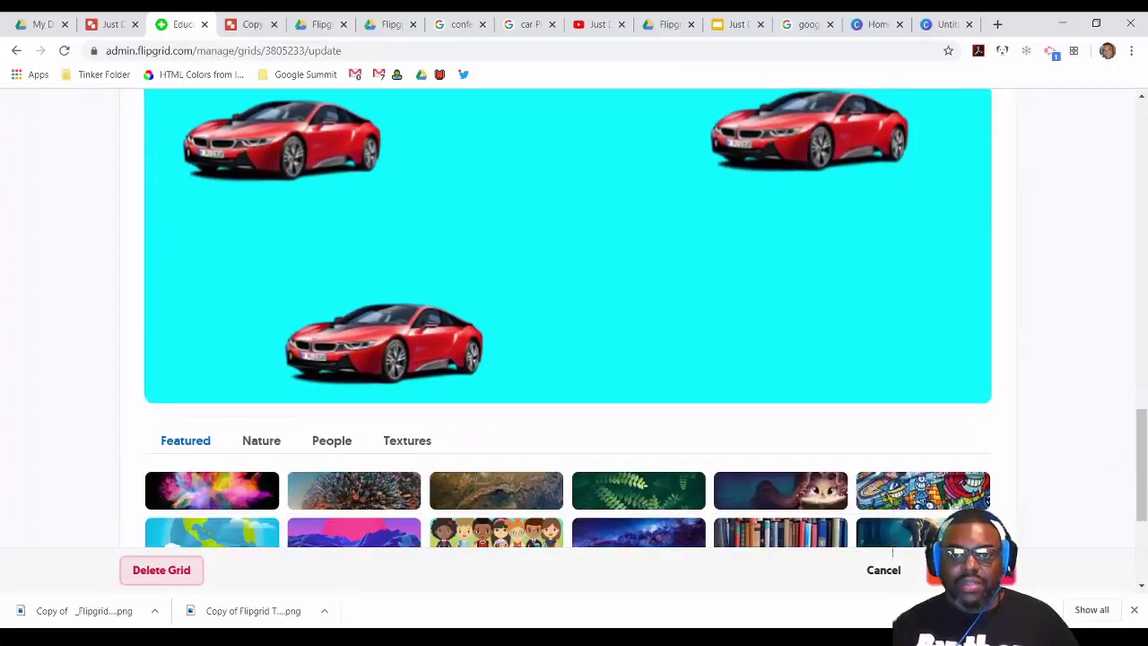
{"action": "scroll", "coordinate": [892, 548], "scroll_direction": "up", "scroll_amount": 1}
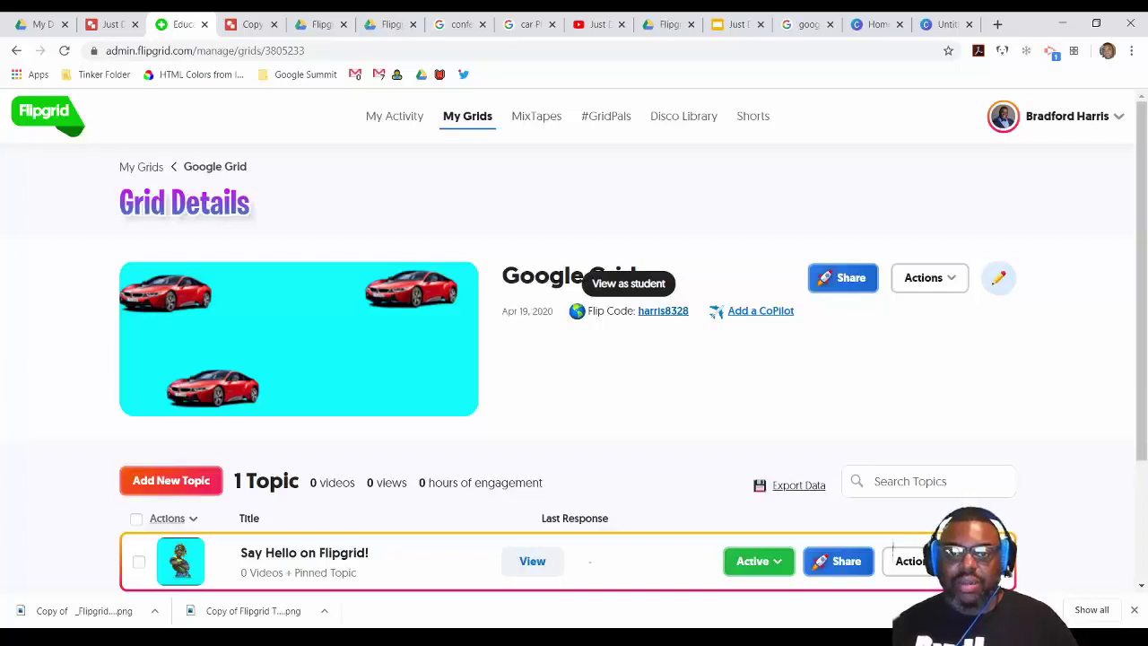
Open the grid's student page through its Flip Code to check the new cover, and return to the grid details
{"action": "left_click", "coordinate": [663, 310]}
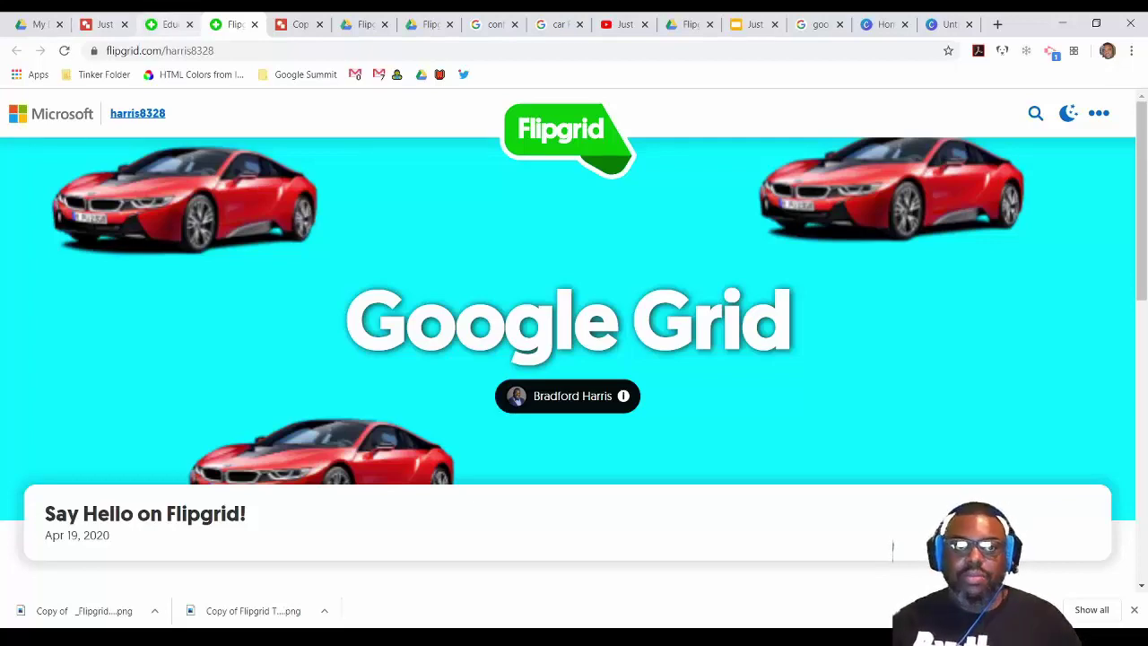
{"action": "key", "text": "ctrl+shift+Tab"}
Open the "Say Hello on Flipgrid!" topic for editing and delete its current Focus image
{"action": "scroll", "coordinate": [892, 547], "scroll_direction": "down", "scroll_amount": 2}
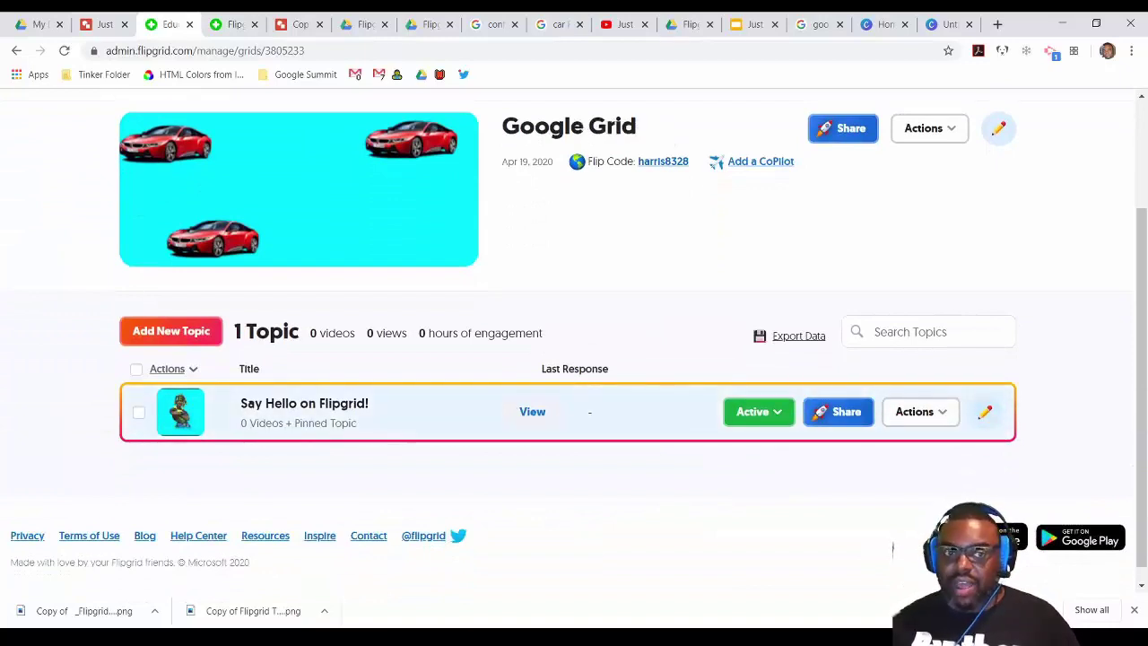
{"action": "left_click", "coordinate": [985, 411]}
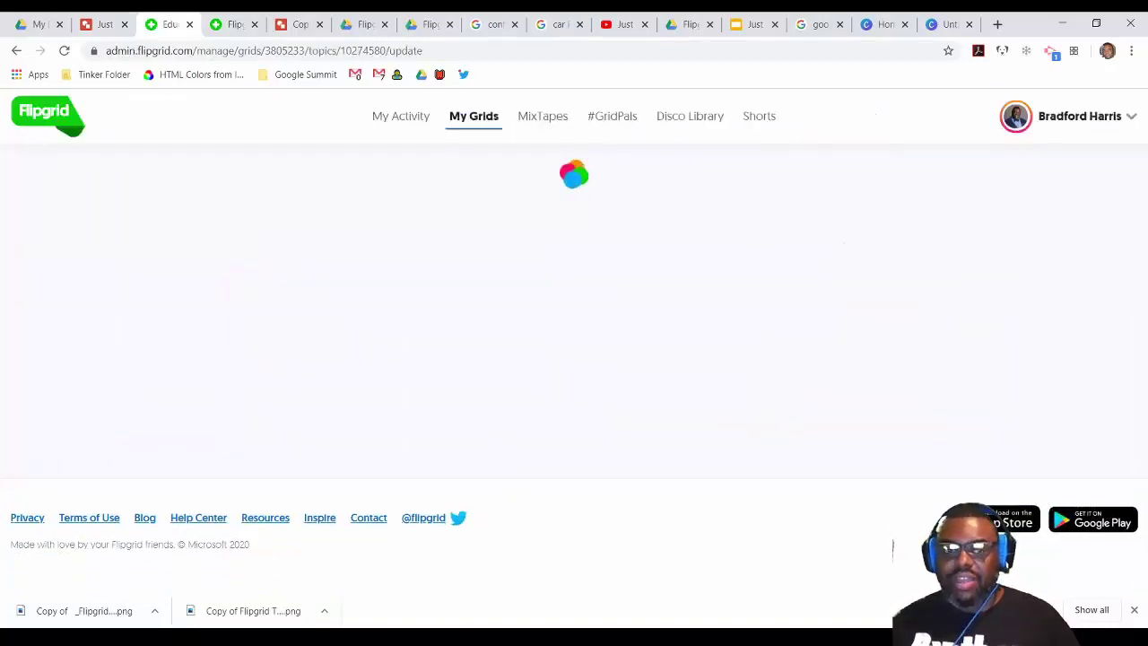
{"action": "scroll", "coordinate": [892, 549], "scroll_direction": "down", "scroll_amount": 3}
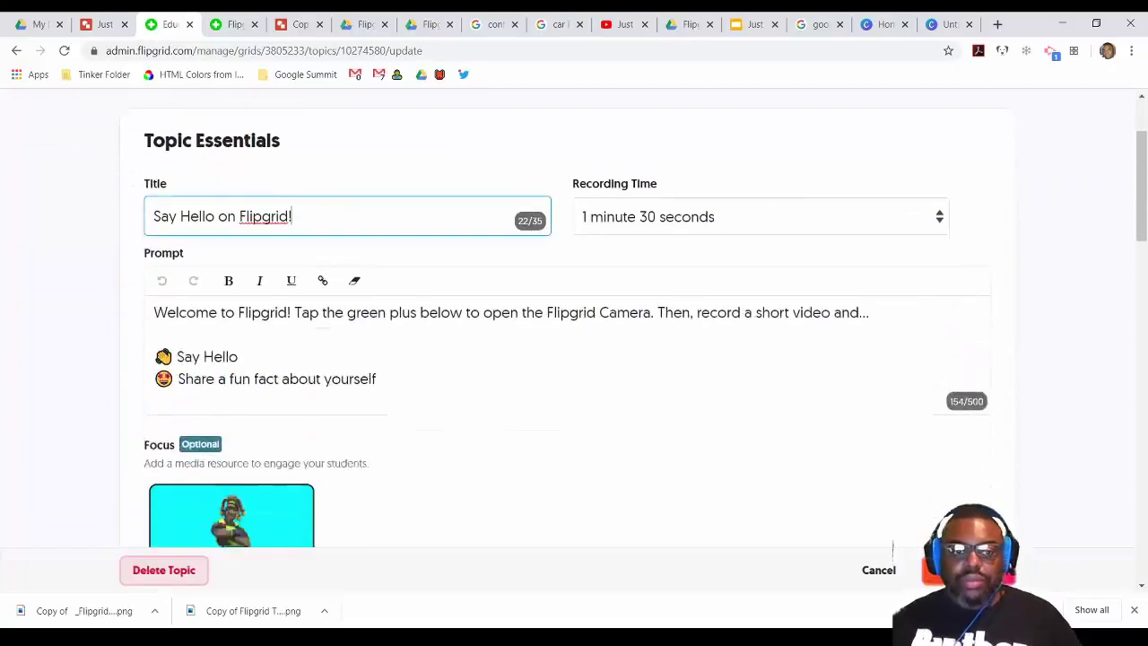
{"action": "left_click", "coordinate": [194, 449]}
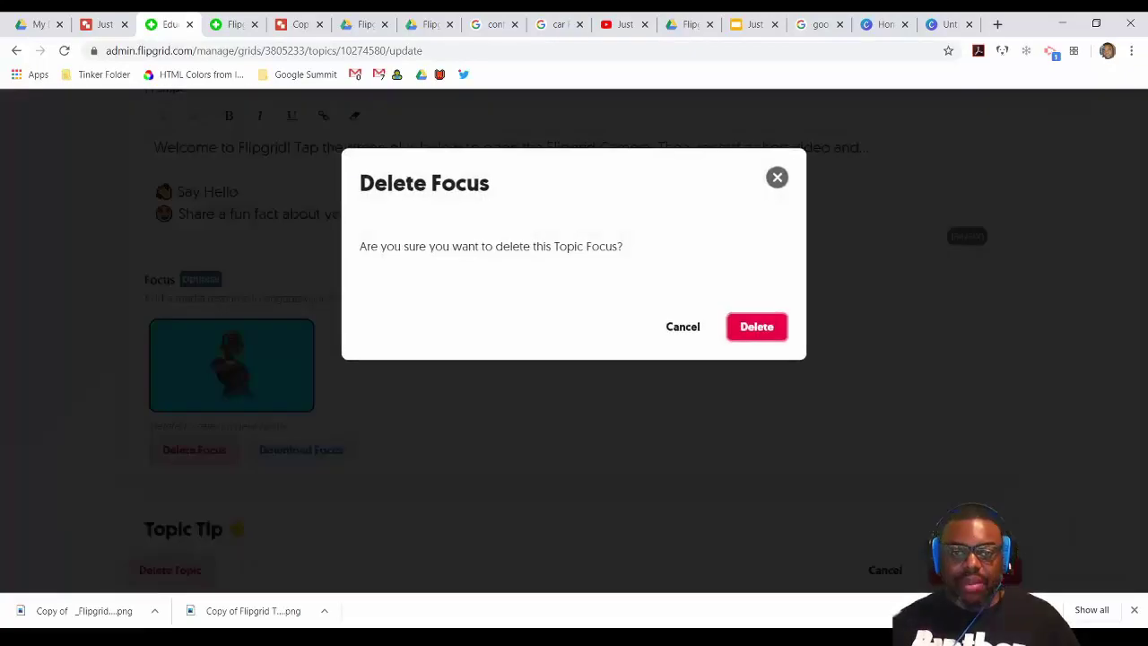
{"action": "left_click", "coordinate": [755, 326]}
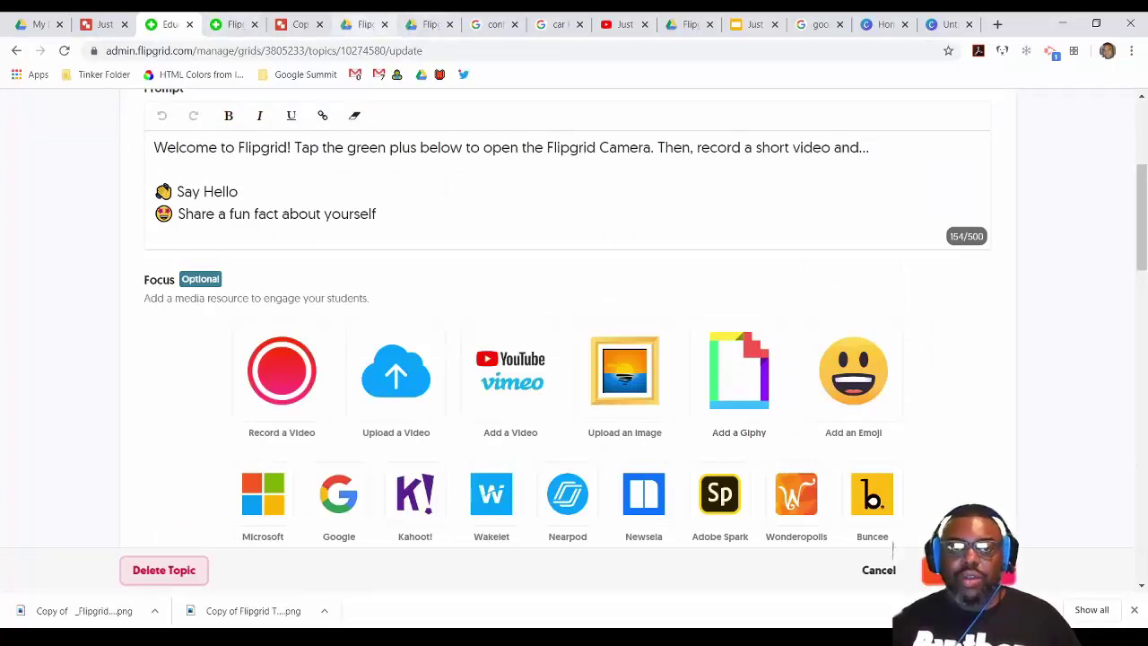
Make a copy of the Flipgrid Topic drawing template and try selecting its two text boxes
{"action": "left_click", "coordinate": [357, 24]}
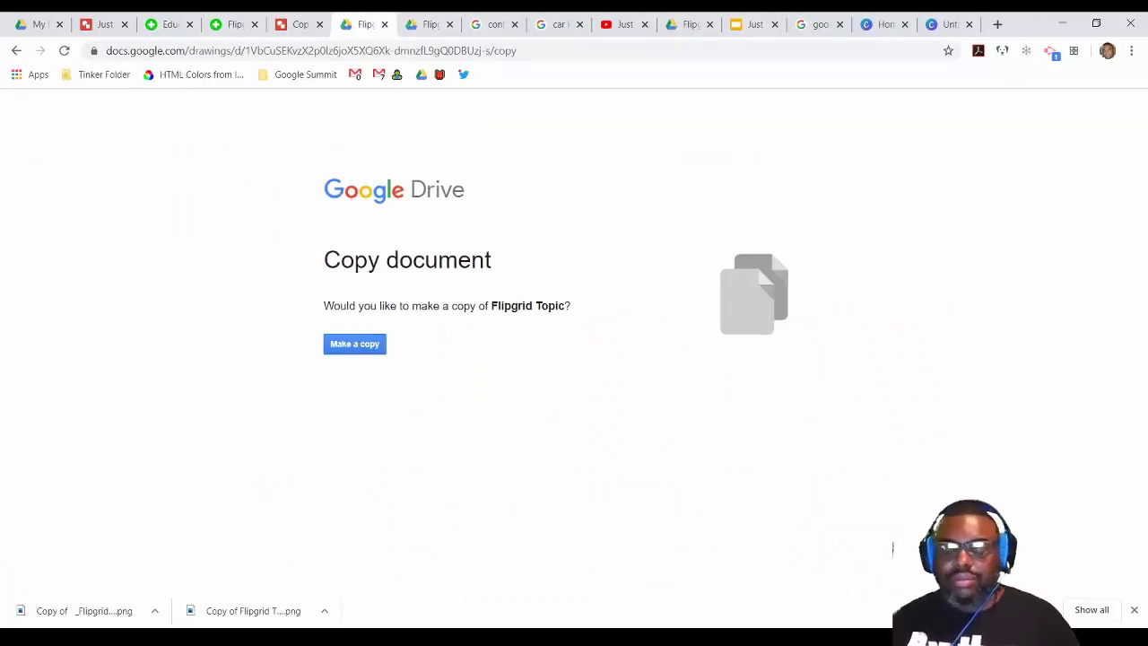
{"action": "left_click", "coordinate": [354, 343]}
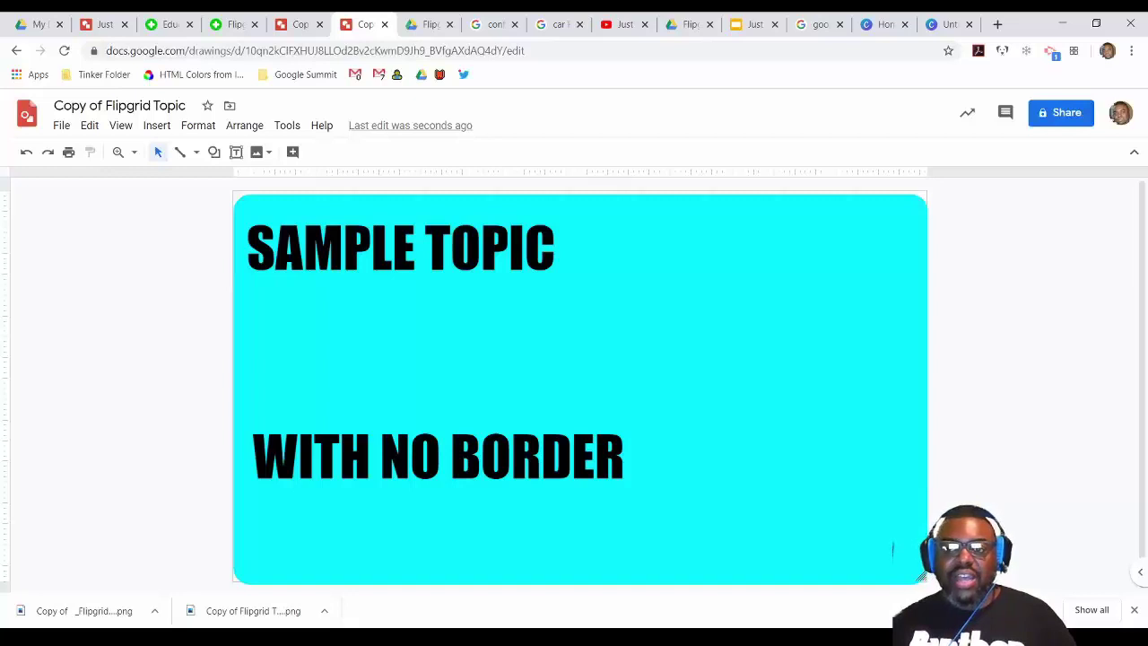
{"action": "double_click", "coordinate": [331, 247]}
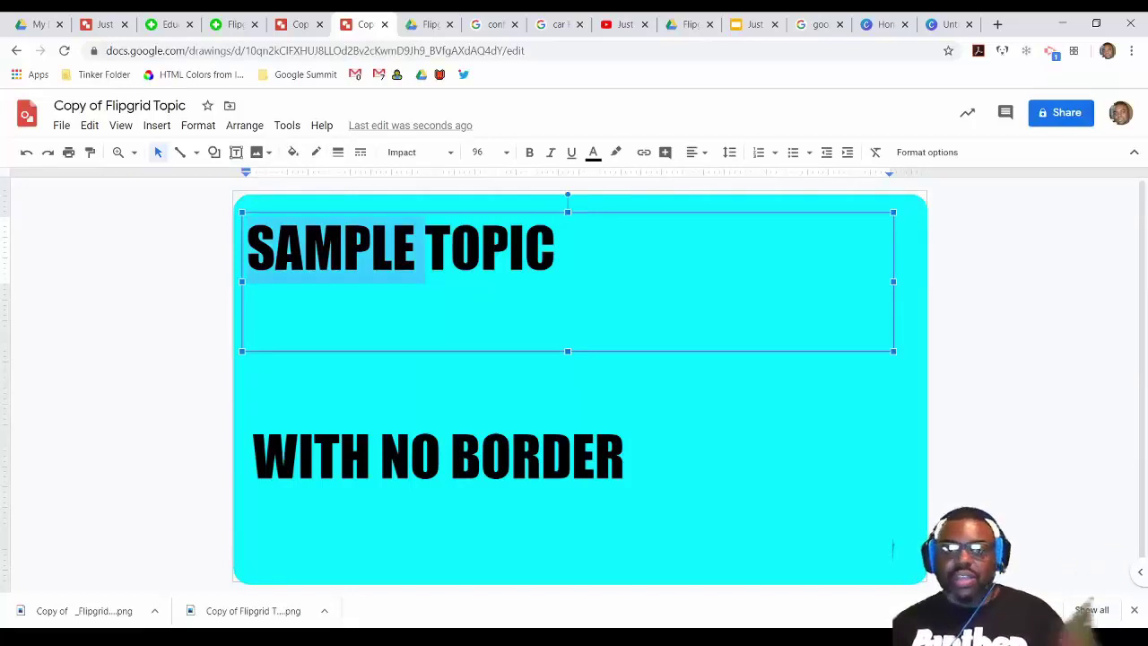
{"action": "left_click", "coordinate": [893, 549]}
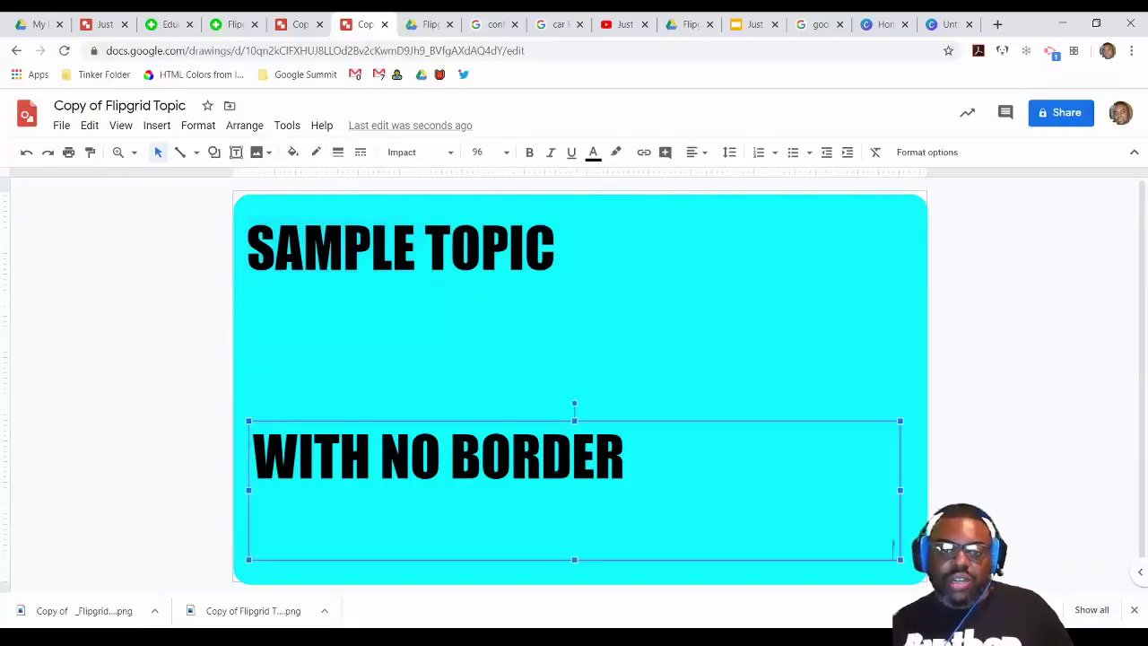
{"action": "key", "text": "Escape"}
Paste two copies of the red car image, placing the small one beyond the title text and the larger one between the two text lines
{"action": "key", "text": "ctrl+v"}
{"action": "left_click_drag", "start_coordinate": [323, 292], "coordinate": [747, 310]}
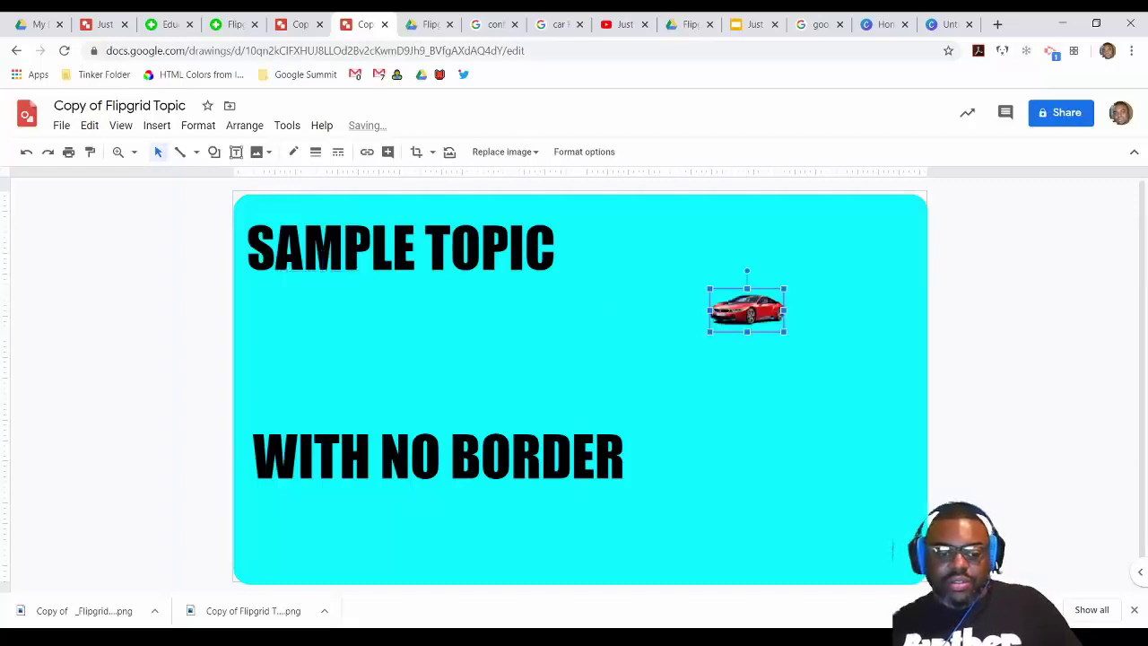
{"action": "key", "text": "ctrl+v"}
{"action": "left_click_drag", "start_coordinate": [329, 299], "coordinate": [517, 403]}
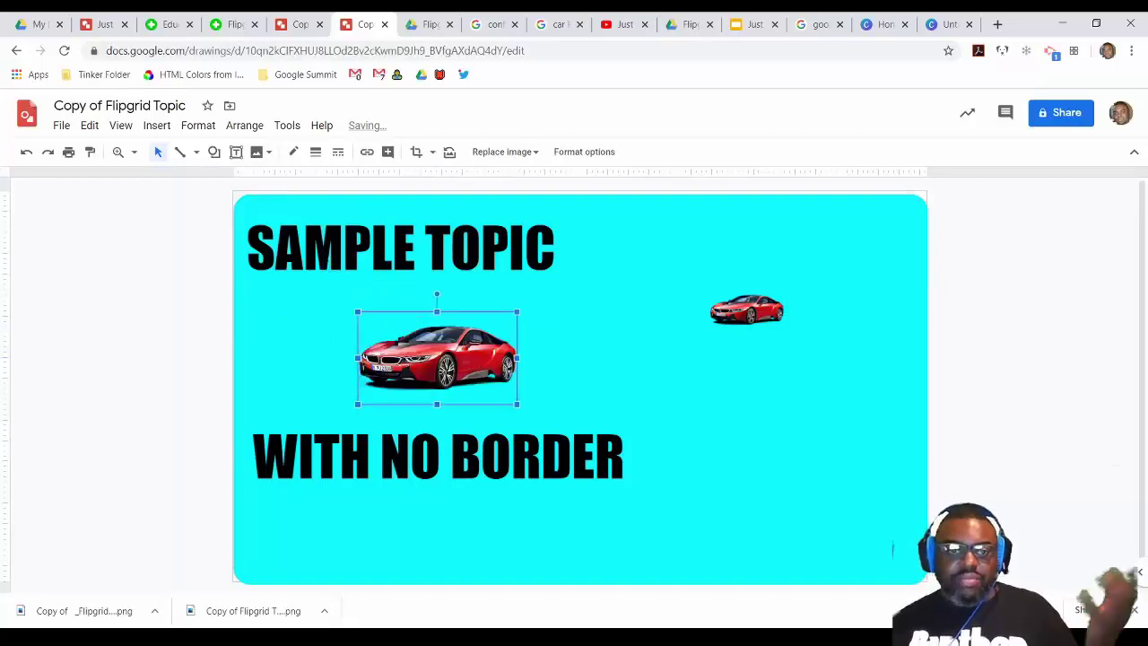
Download the borderless topic drawing as a PNG image
{"action": "key", "text": "alt+f"}
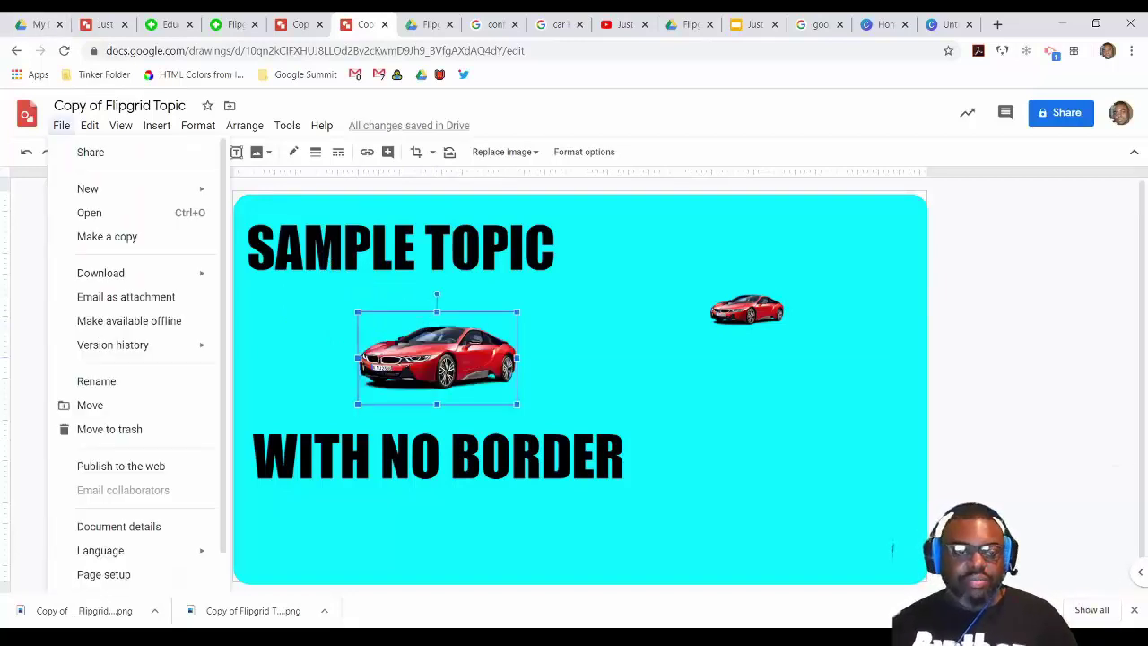
{"action": "mouse_move", "coordinate": [134, 273]}
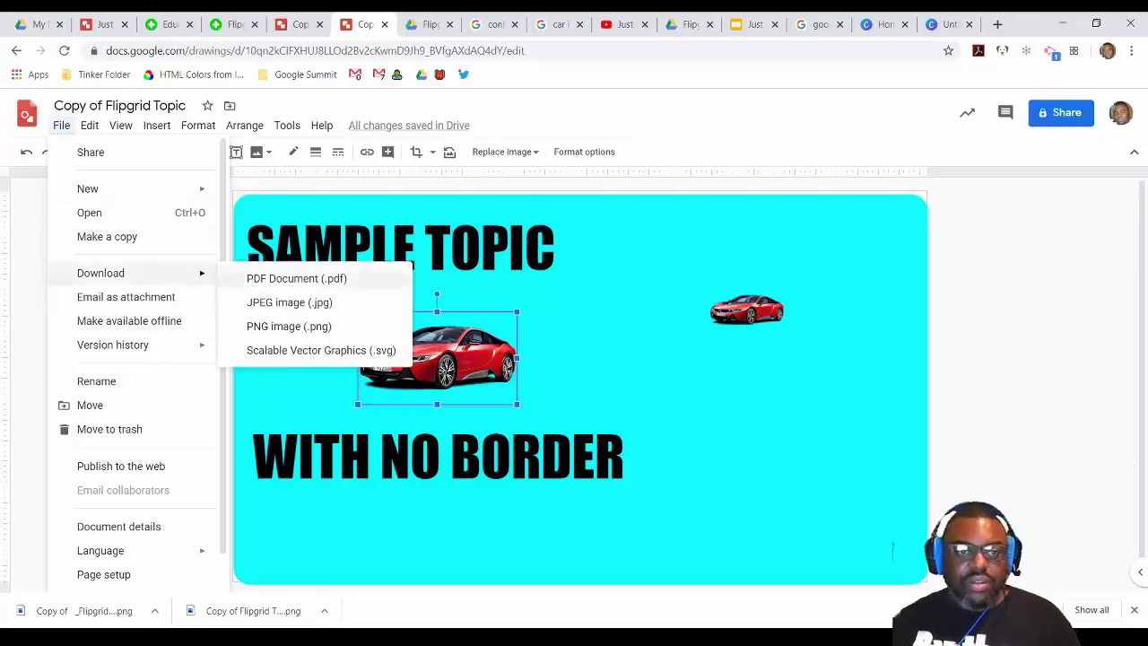
{"action": "key", "text": "Return"}
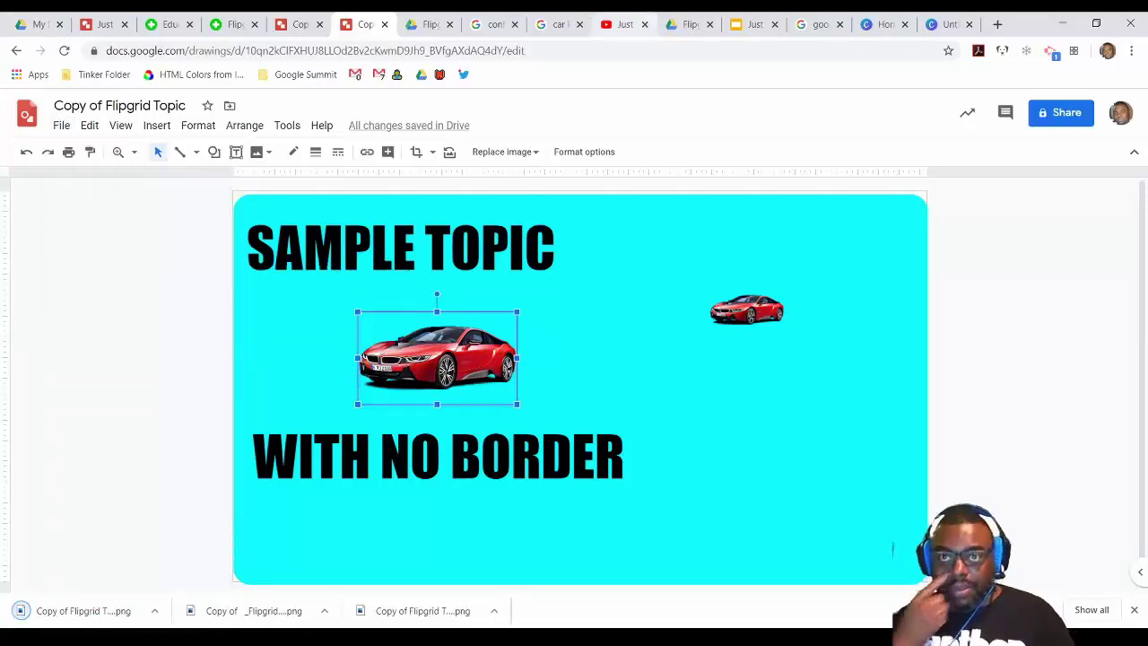
Upload the borderless topic PNG as the Flipgrid topic's Focus image, crop it at 16:9 with the whole image included, and save the topic
{"action": "left_click", "coordinate": [232, 24]}
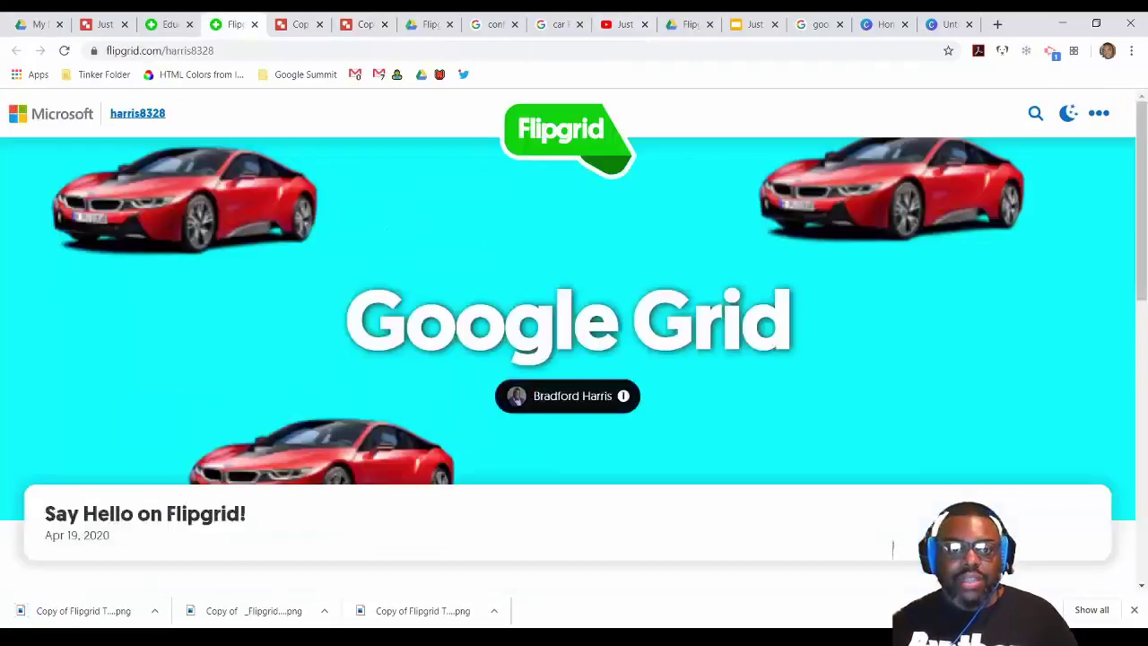
{"action": "key", "text": "ctrl+3"}
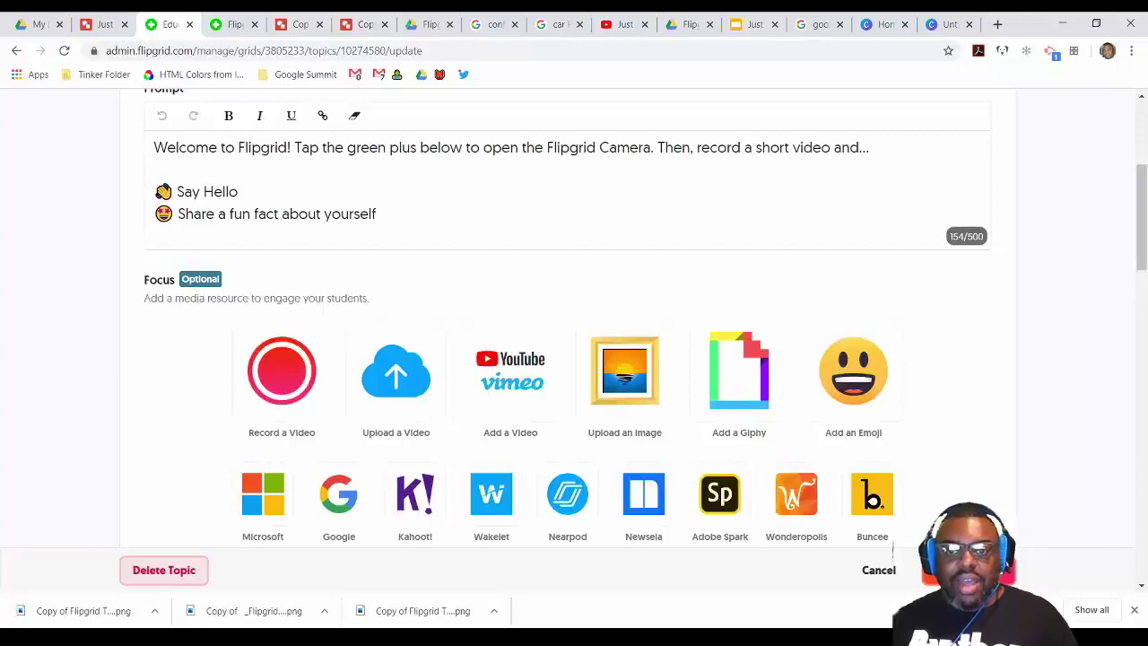
{"action": "left_click", "coordinate": [624, 370]}
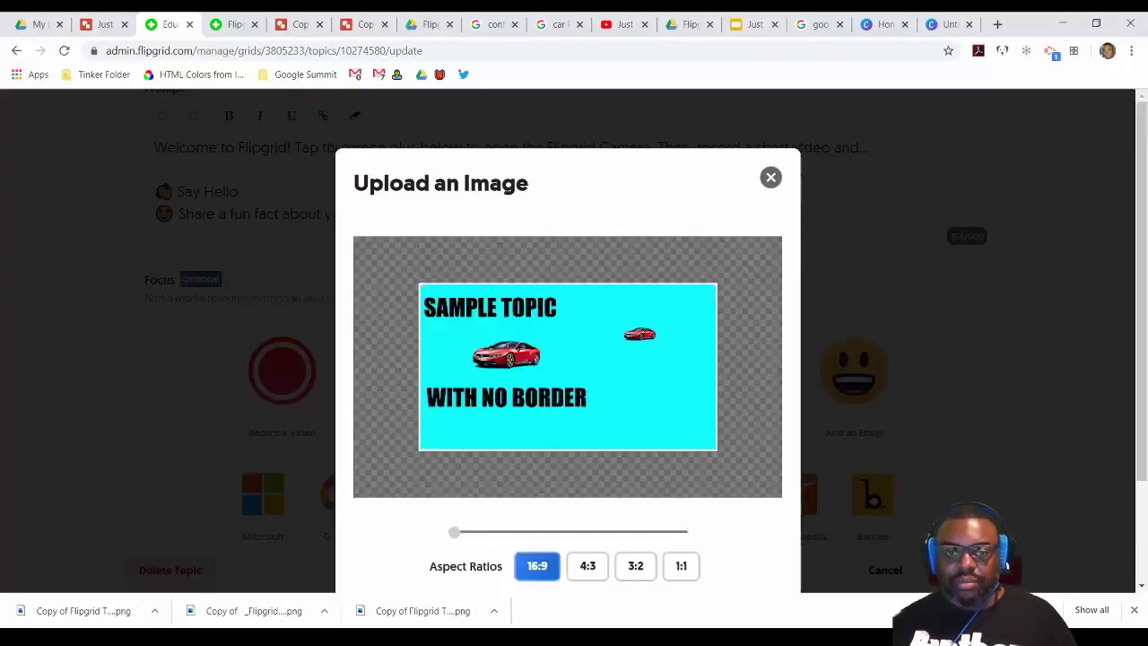
{"action": "scroll", "coordinate": [567, 359], "scroll_direction": "down", "scroll_amount": 1}
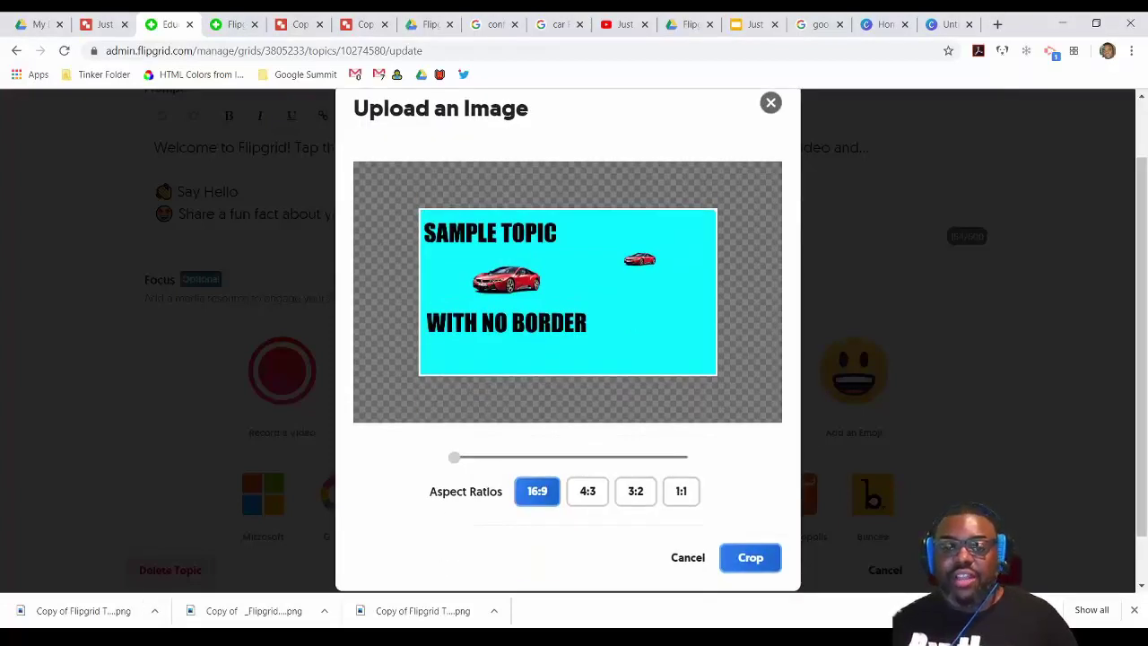
{"action": "left_click", "coordinate": [749, 557]}
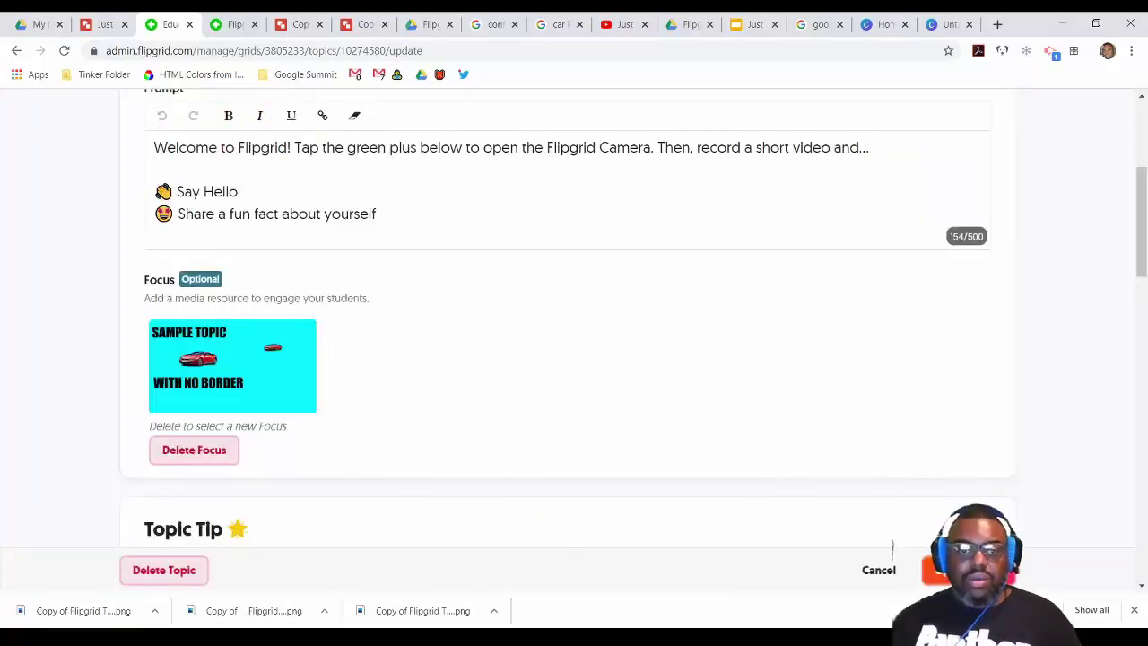
{"action": "left_click", "coordinate": [963, 571]}
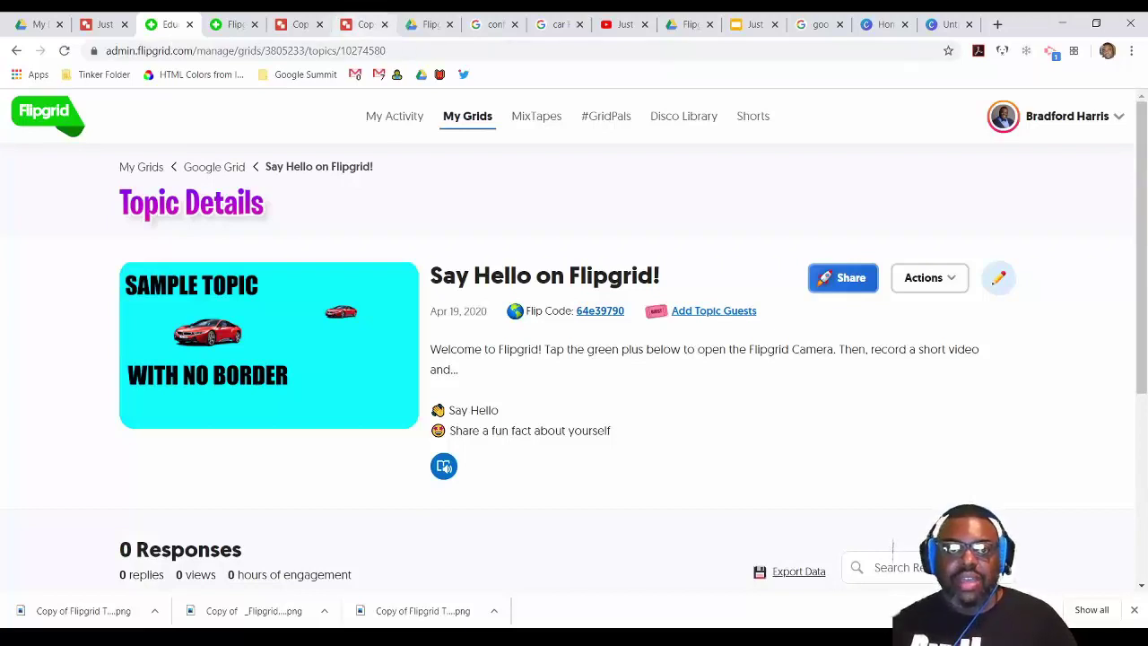
Make a copy of the Flipgrid Topic With Border drawing template and download it as a PNG image
{"action": "left_click", "coordinate": [357, 25]}
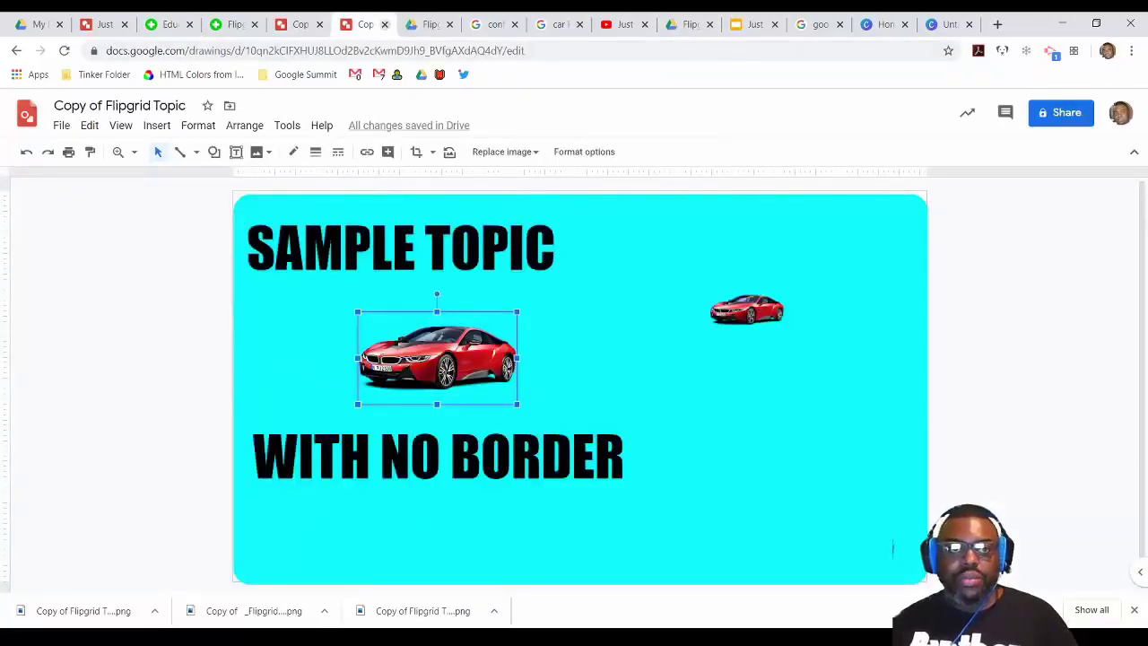
{"action": "key", "text": "ctrl+Tab"}
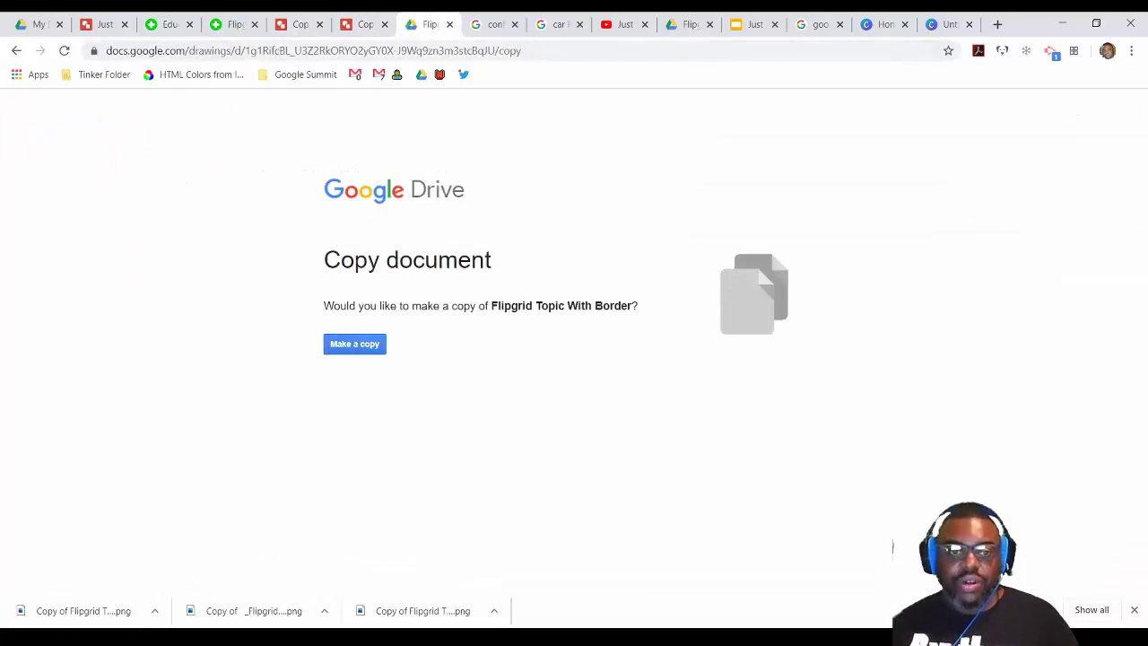
{"action": "key", "text": "F5"}
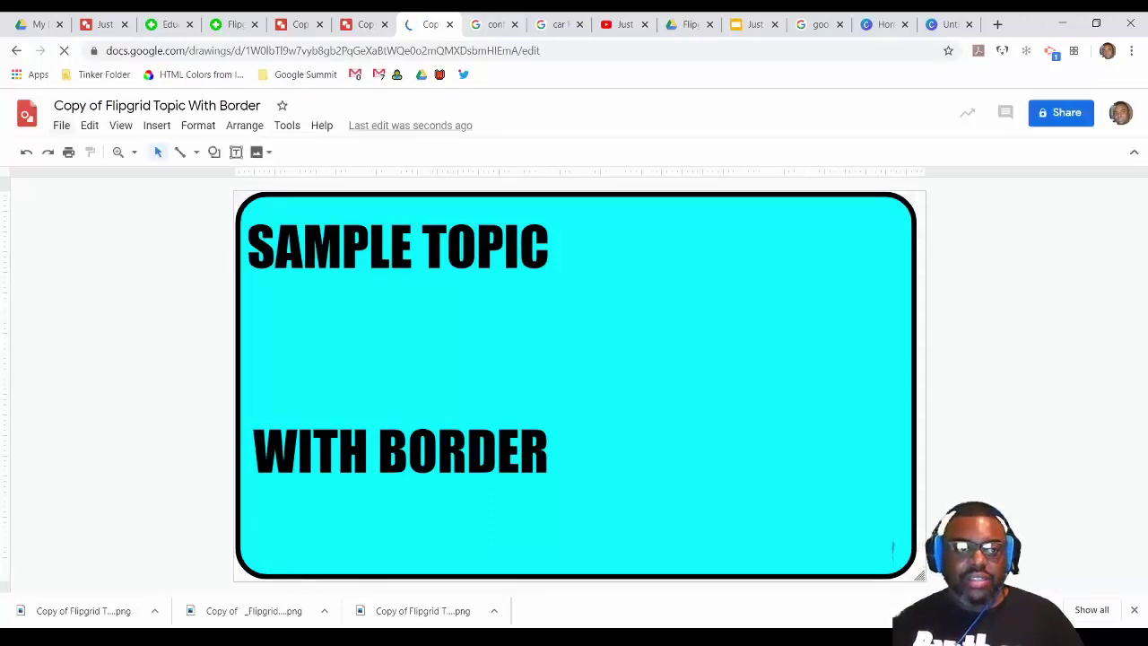
{"action": "key", "text": "alt+f"}
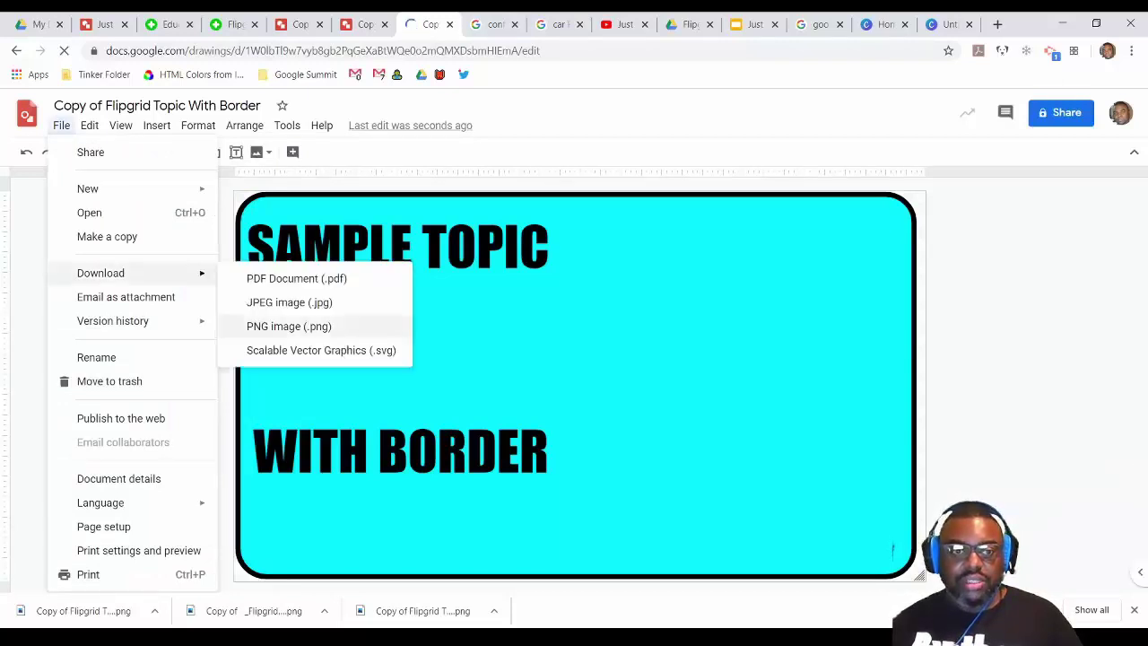
{"action": "key", "text": "Return"}
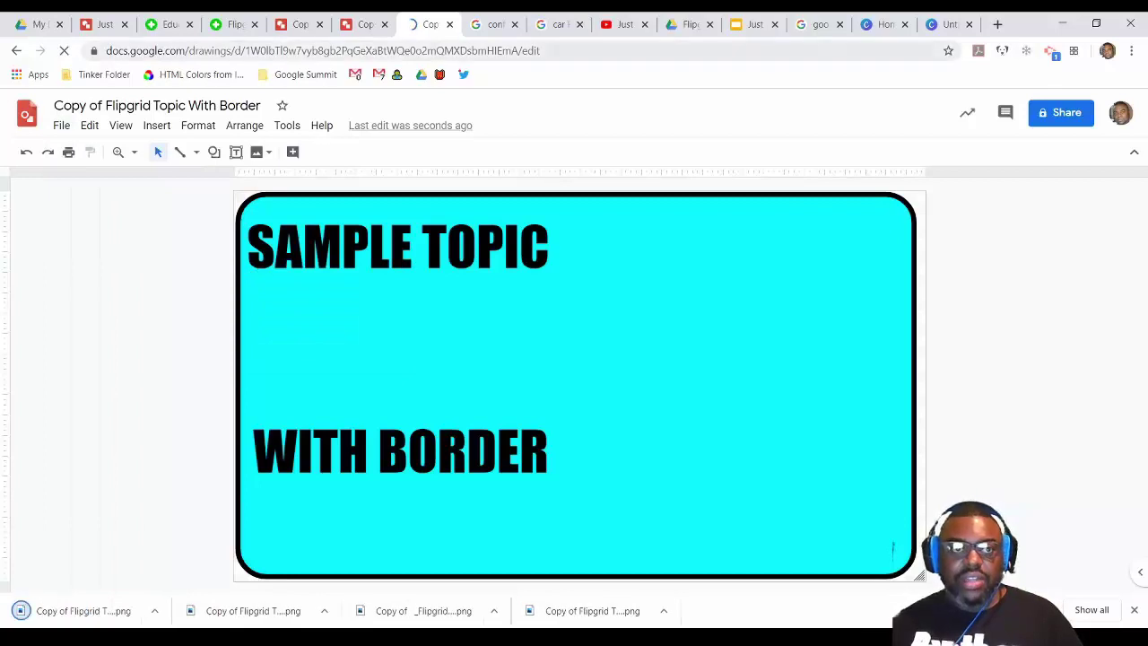
Reopen the "Say Hello on Flipgrid!" topic for editing and delete its borderless Focus image
{"action": "left_click", "coordinate": [169, 24]}
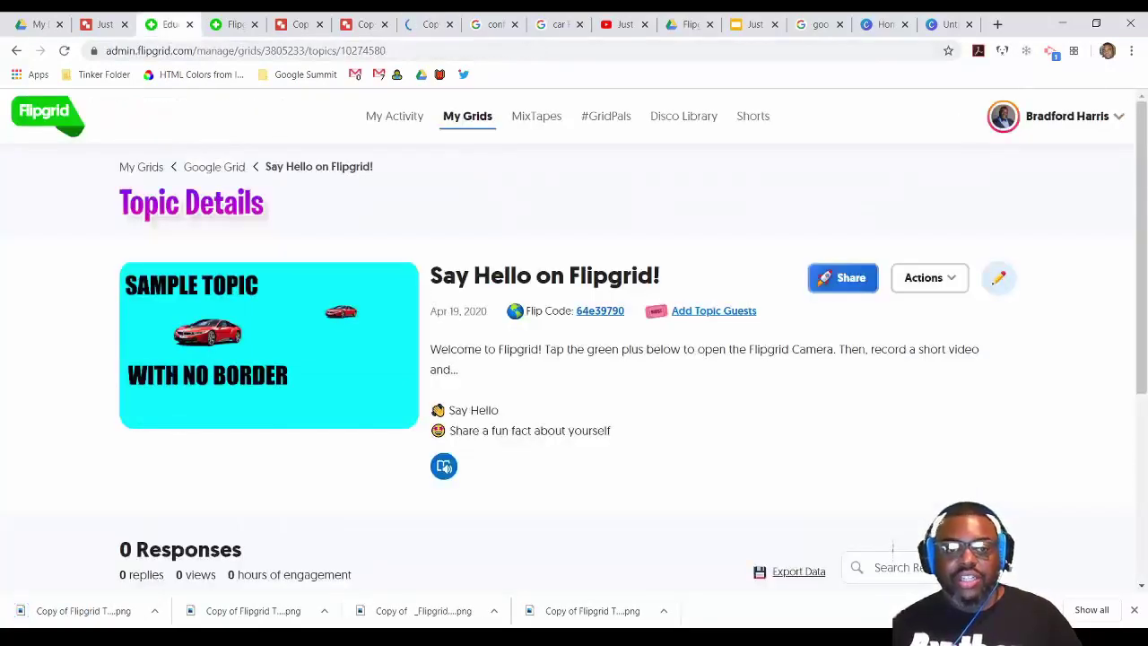
{"action": "left_click", "coordinate": [998, 277]}
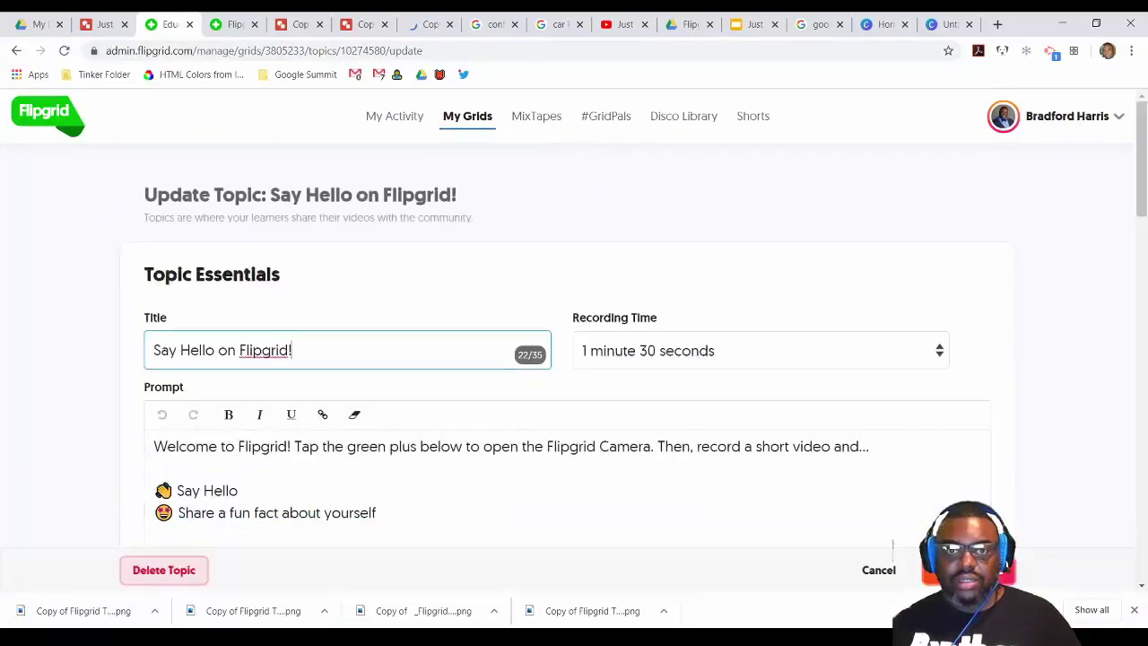
{"action": "scroll", "coordinate": [194, 301], "scroll_direction": "down", "scroll_amount": 5}
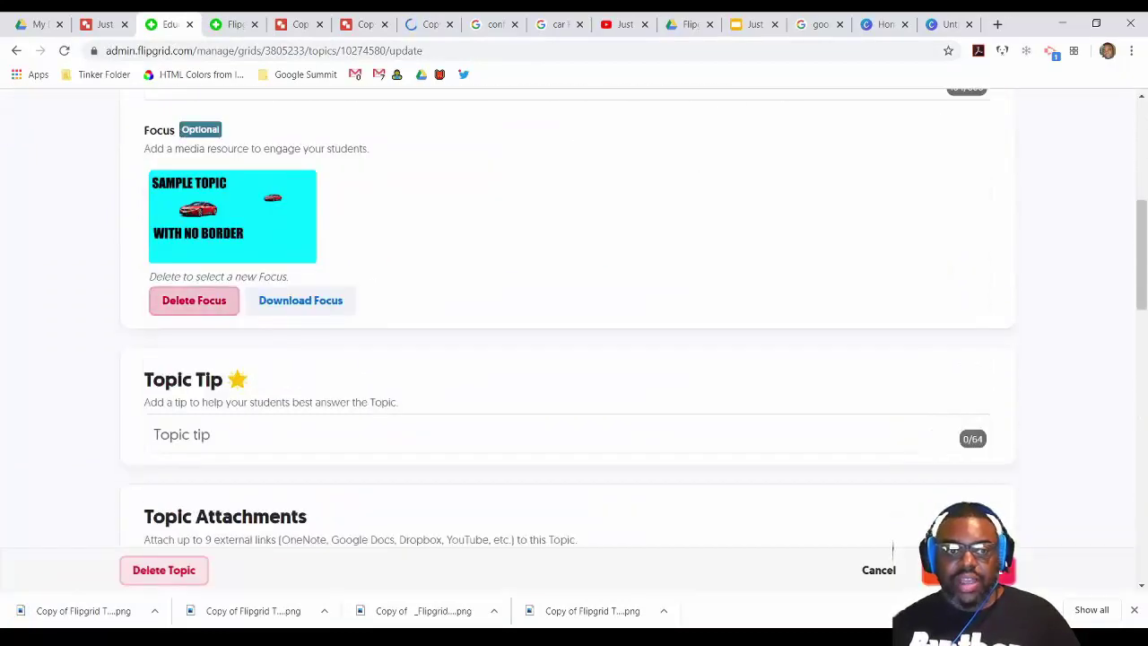
{"action": "left_click", "coordinate": [194, 300]}
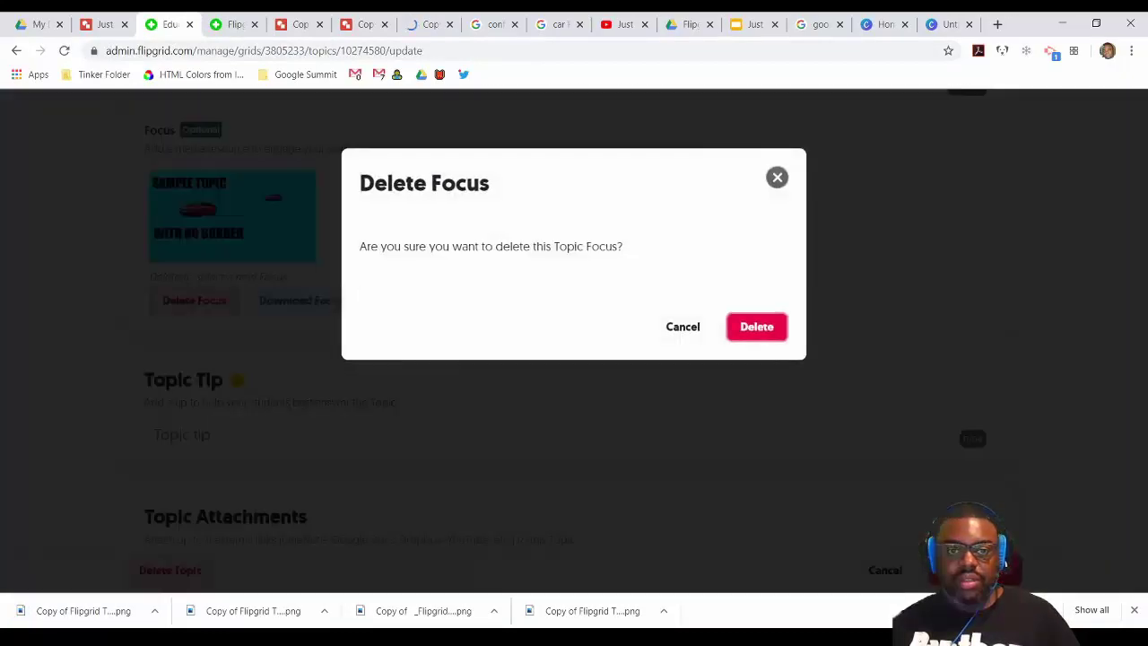
{"action": "left_click", "coordinate": [755, 326]}
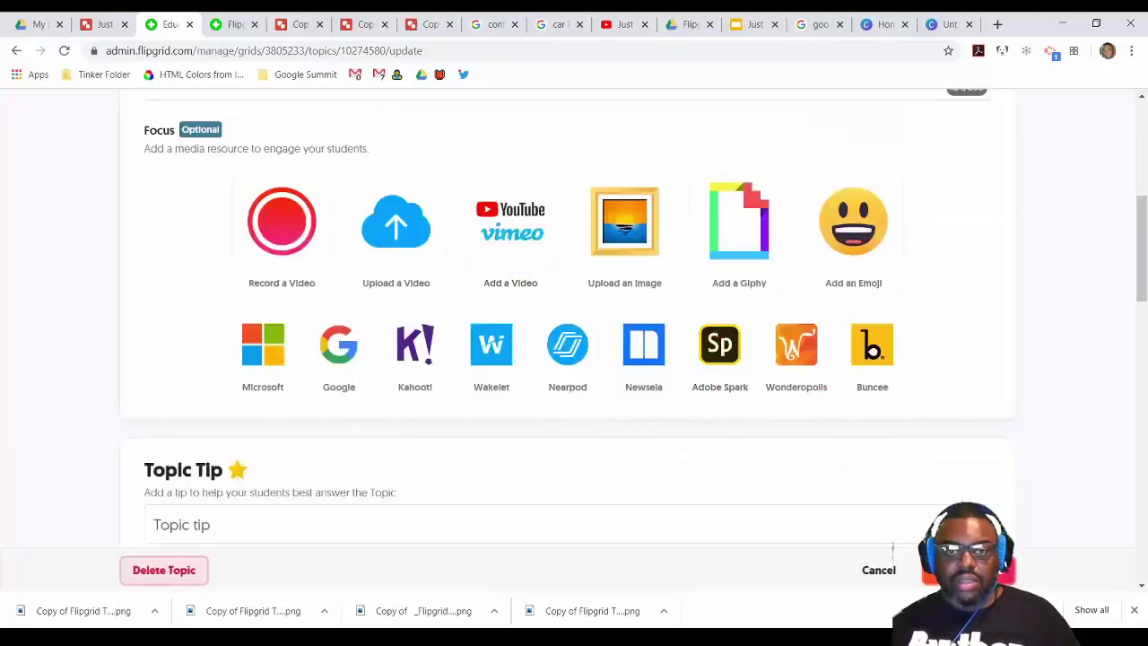
Upload the bordered topic PNG as the Focus image, crop it at 16:9 with the whole image included, and save the topic
{"action": "left_click", "coordinate": [624, 222]}
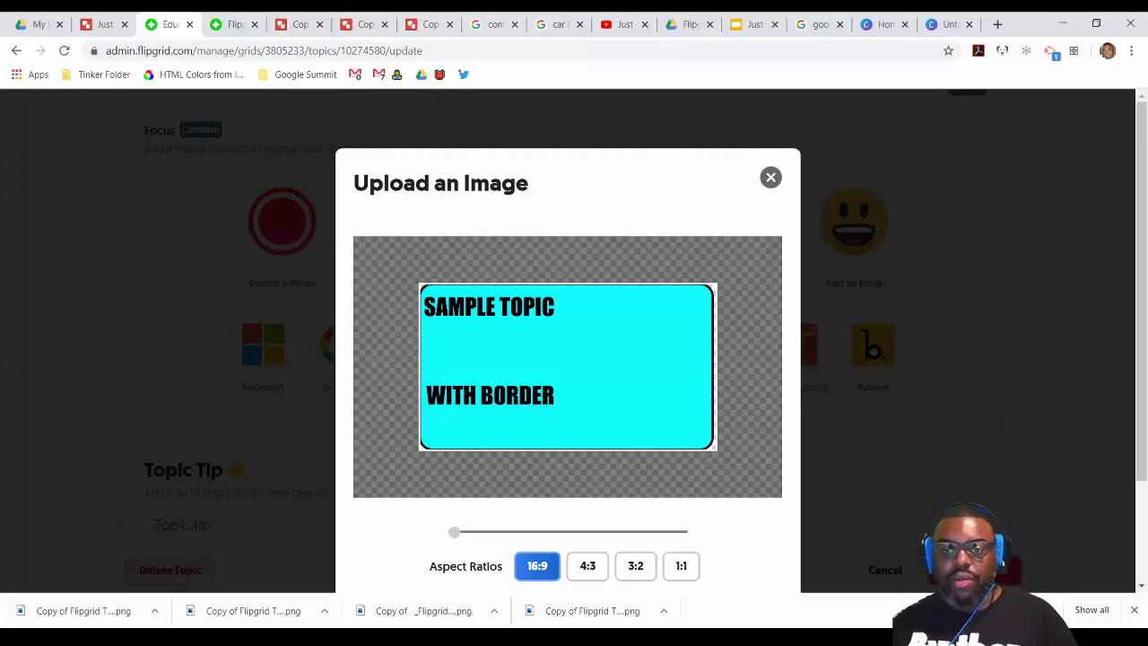
{"action": "scroll", "coordinate": [567, 358], "scroll_direction": "down", "scroll_amount": 2}
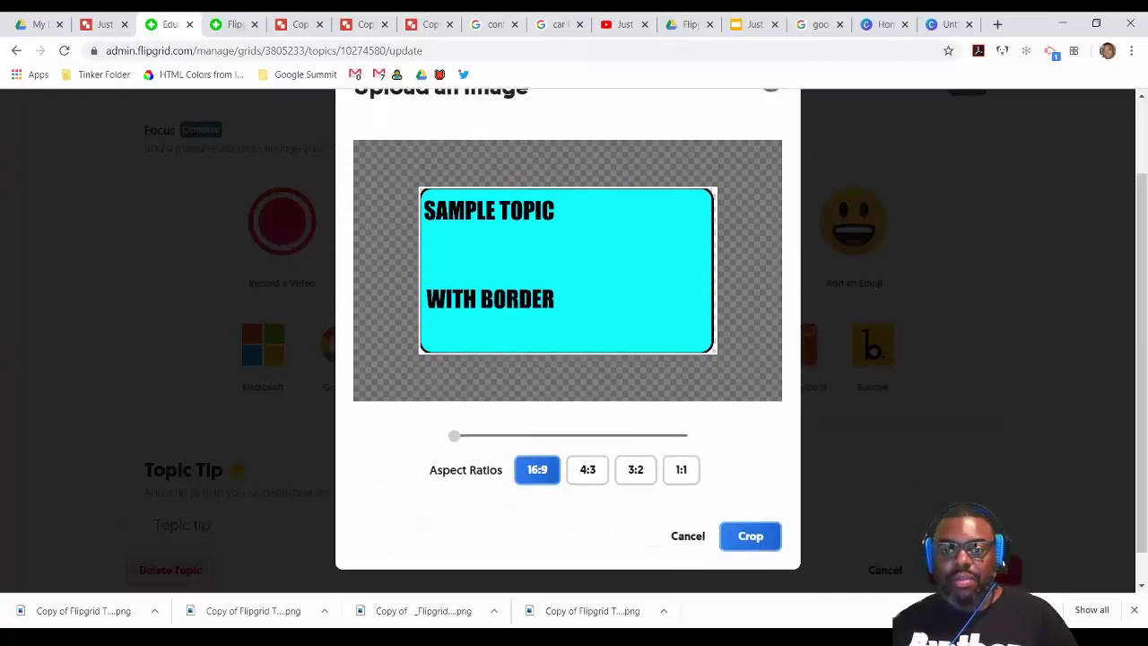
{"action": "left_click", "coordinate": [750, 536]}
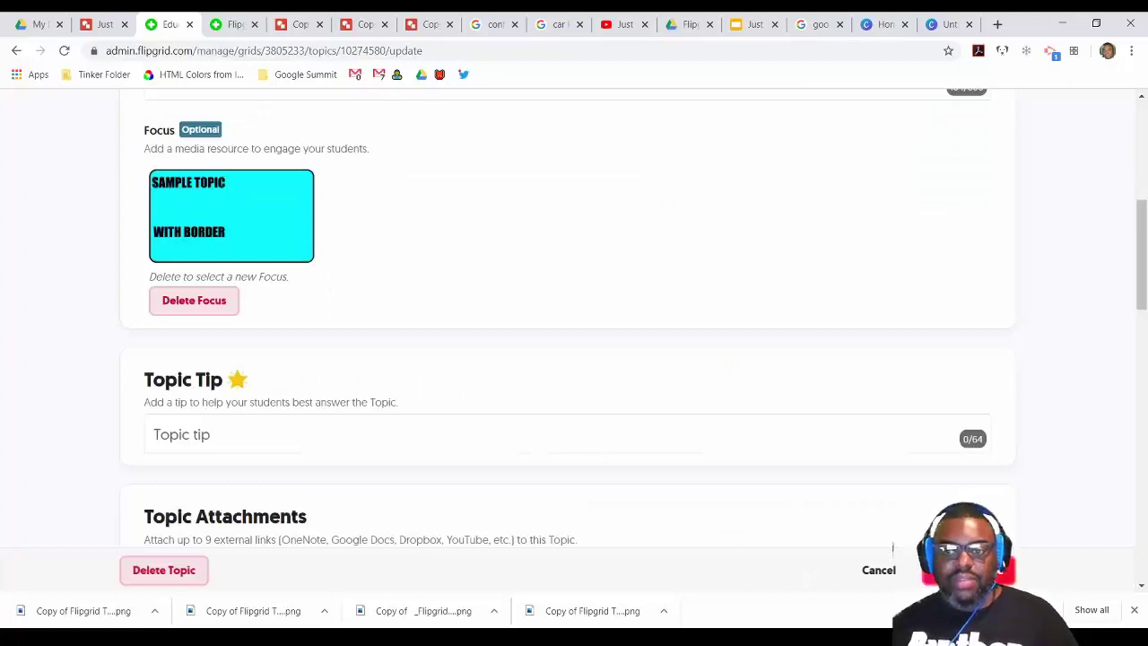
{"action": "left_click", "coordinate": [892, 548]}
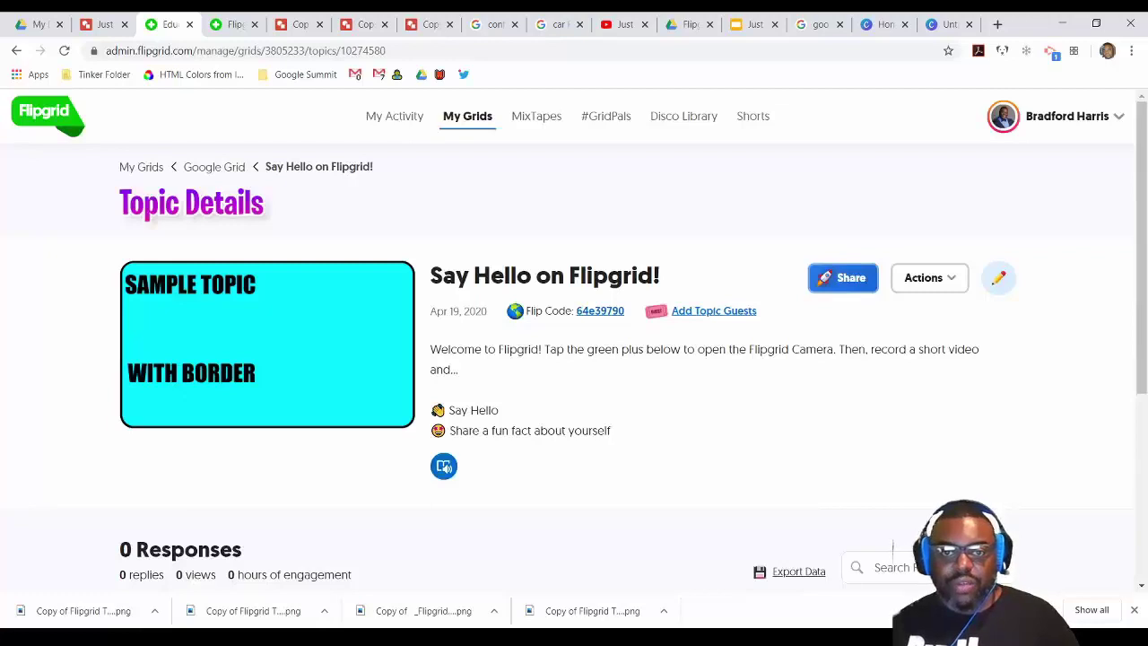
Open the topic's student page through its Flip Code and examine how the car cover and the bordered Focus image look
{"action": "left_click", "coordinate": [599, 310]}
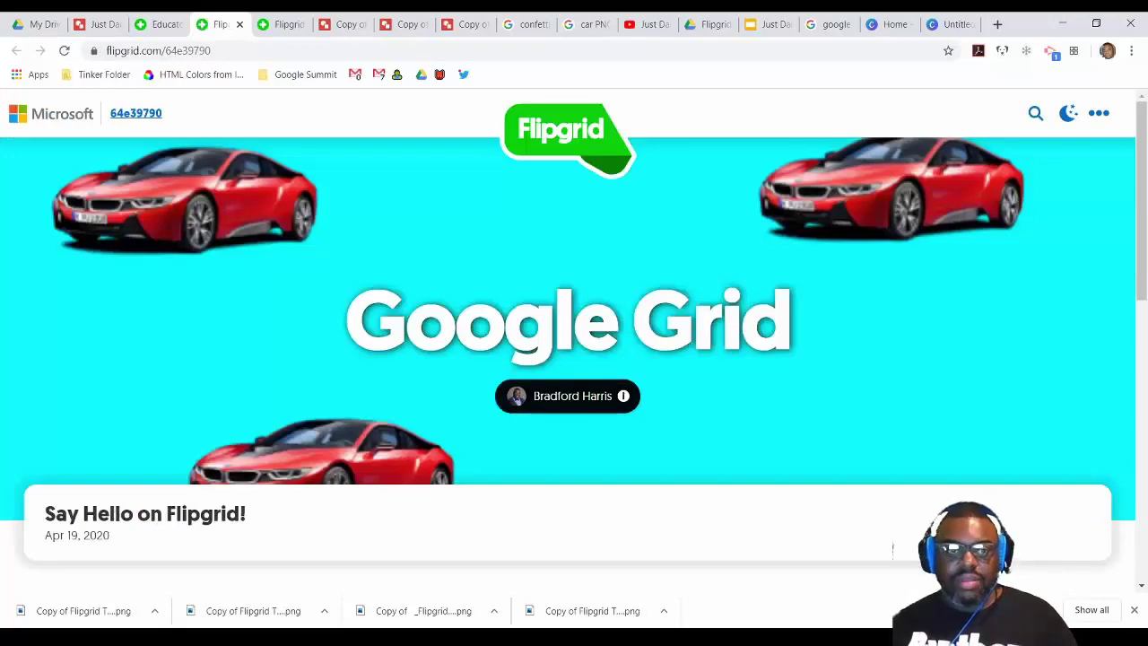
{"action": "scroll", "coordinate": [892, 547], "scroll_direction": "down", "scroll_amount": 1}
{"action": "scroll", "coordinate": [892, 547], "scroll_direction": "up", "scroll_amount": 1}
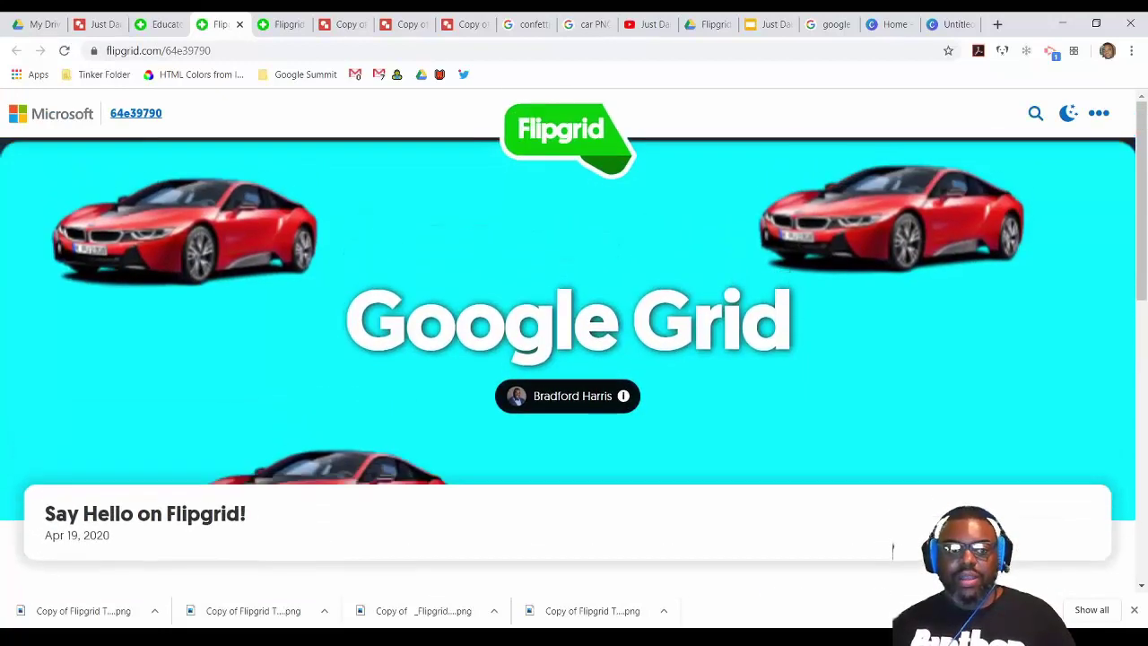
{"action": "scroll", "coordinate": [892, 547], "scroll_direction": "down", "scroll_amount": 3}
{"action": "scroll", "coordinate": [892, 548], "scroll_direction": "down", "scroll_amount": 2}
{"action": "scroll", "coordinate": [892, 548], "scroll_direction": "up", "scroll_amount": 2}
{"action": "scroll", "coordinate": [892, 548], "scroll_direction": "up", "scroll_amount": 4}
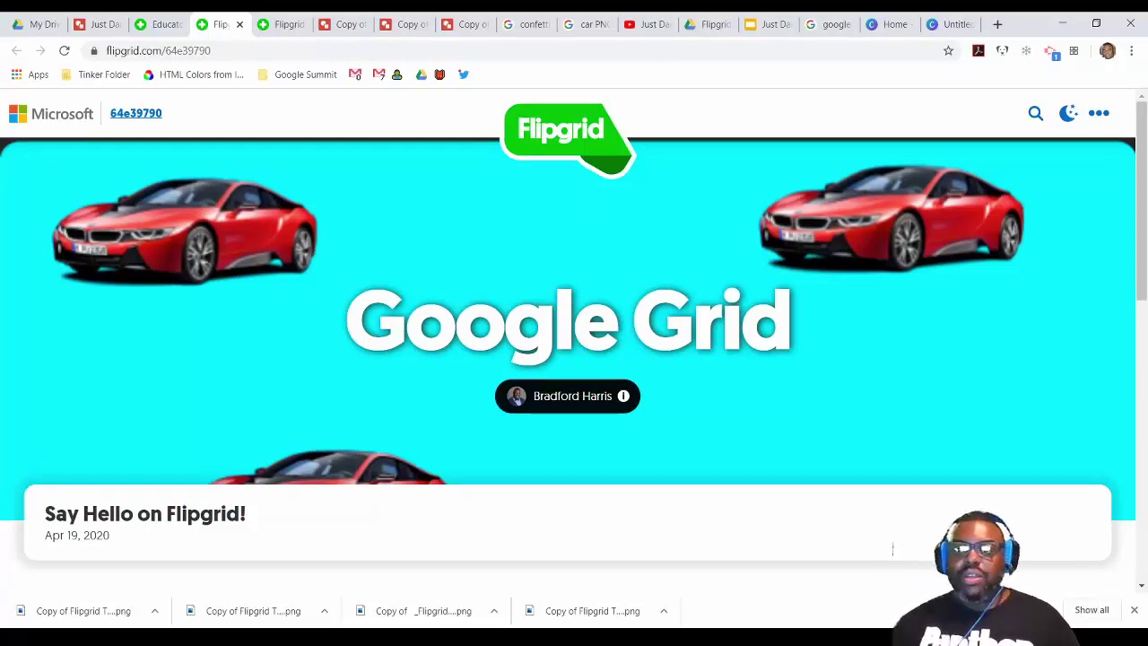
{"action": "scroll", "coordinate": [892, 548], "scroll_direction": "down", "scroll_amount": 1}
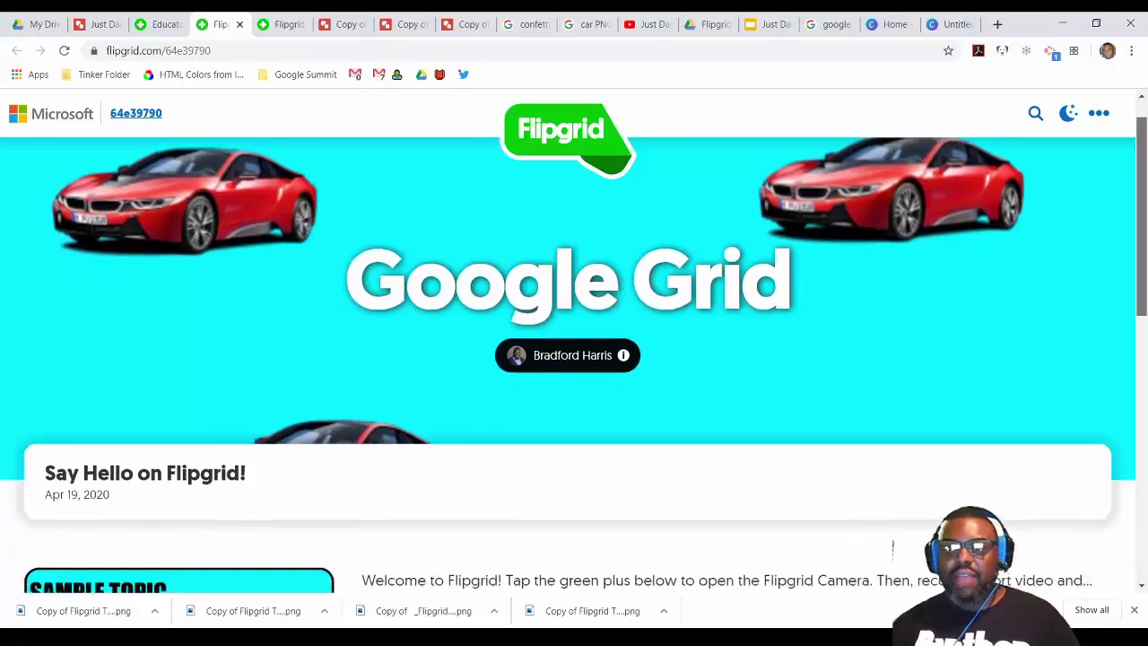
{"action": "scroll", "coordinate": [892, 548], "scroll_direction": "up", "scroll_amount": 1}
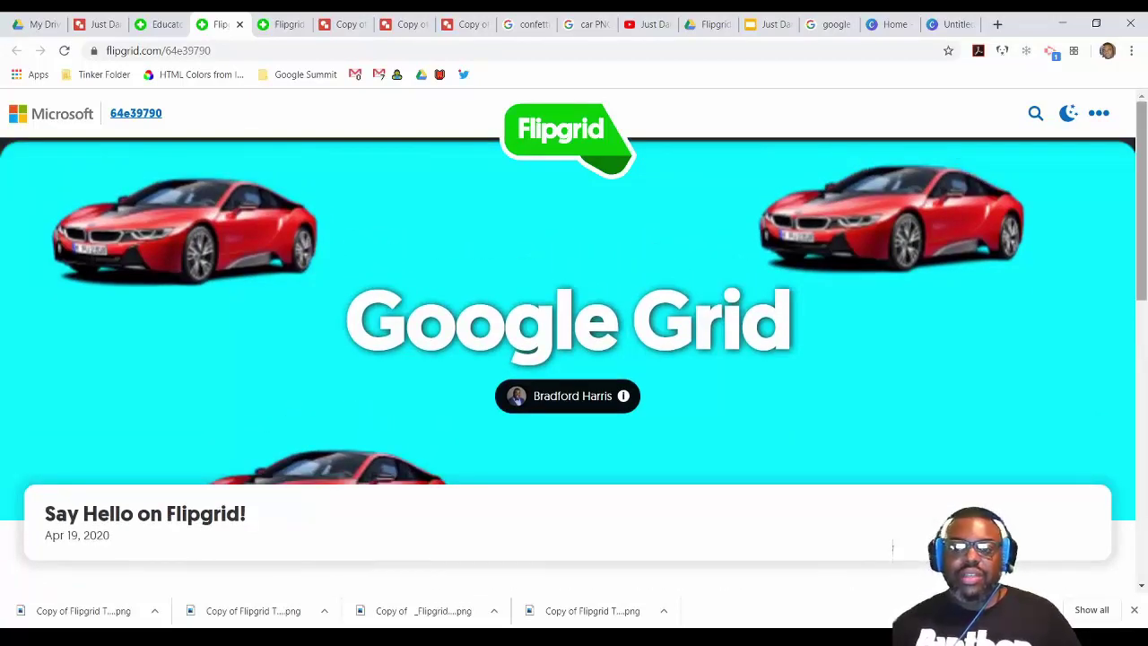